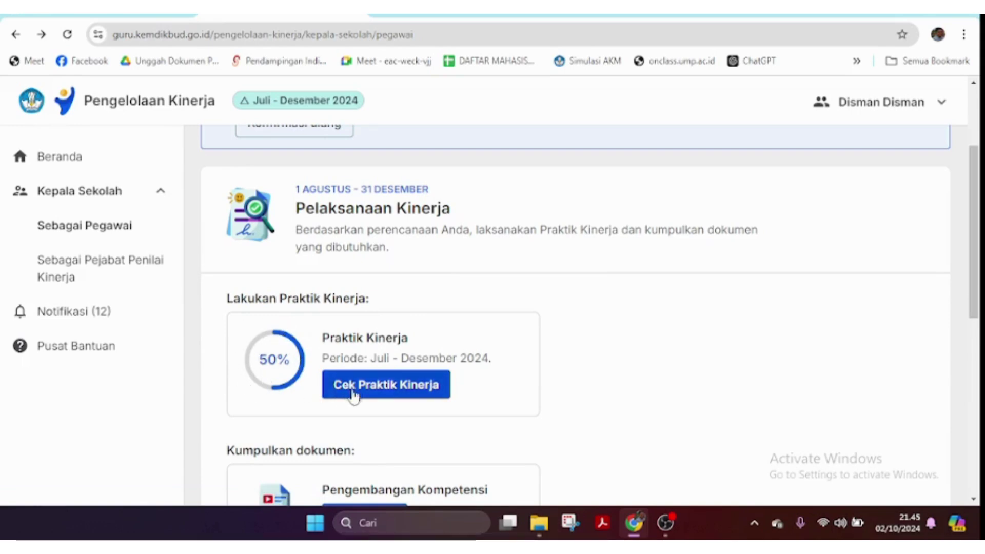
Open the Praktik Kinerja page and bring up the details of the observation carried out by the supervisor.
click(388, 394)
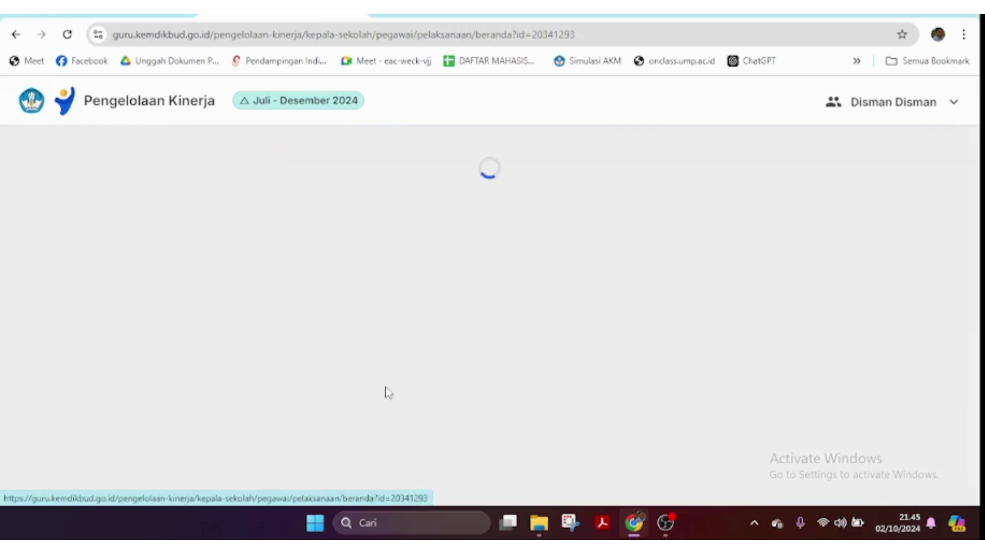
scroll(466, 391, down, 4)
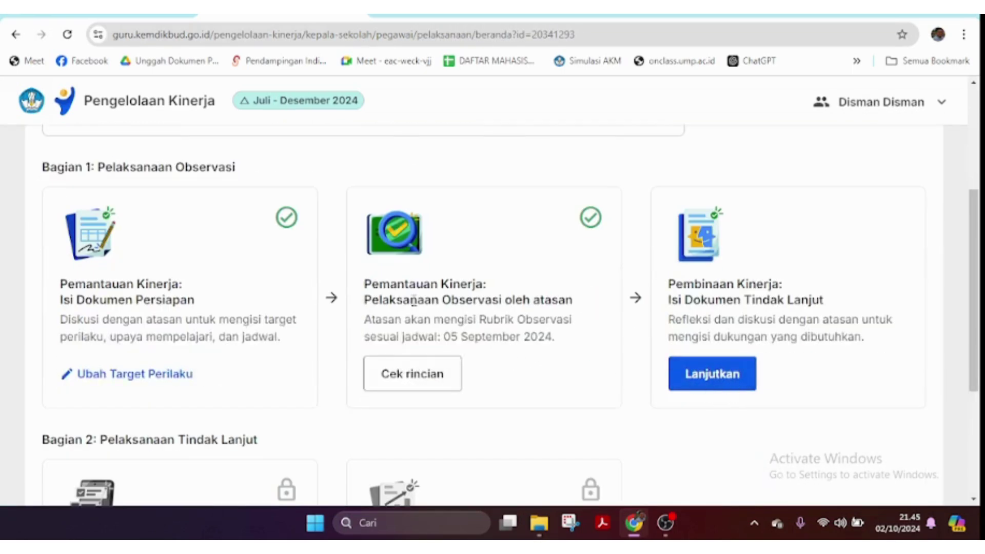
click(414, 377)
Examine the Rincian Observasi page: observation schedule, selected indicator, target behaviours, learning efforts and closing notes.
scroll(313, 351, down, 1)
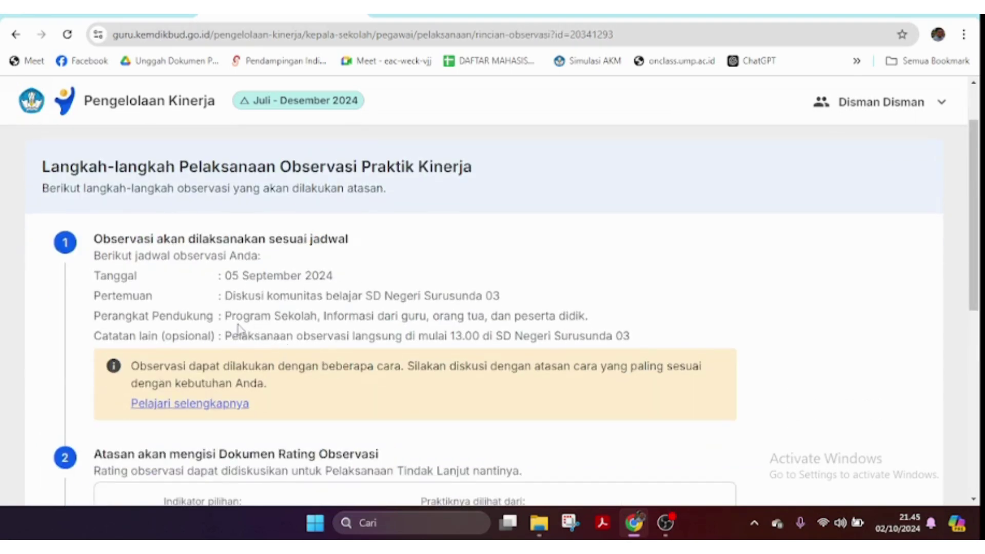
scroll(238, 329, down, 2)
scroll(238, 321, up, 1)
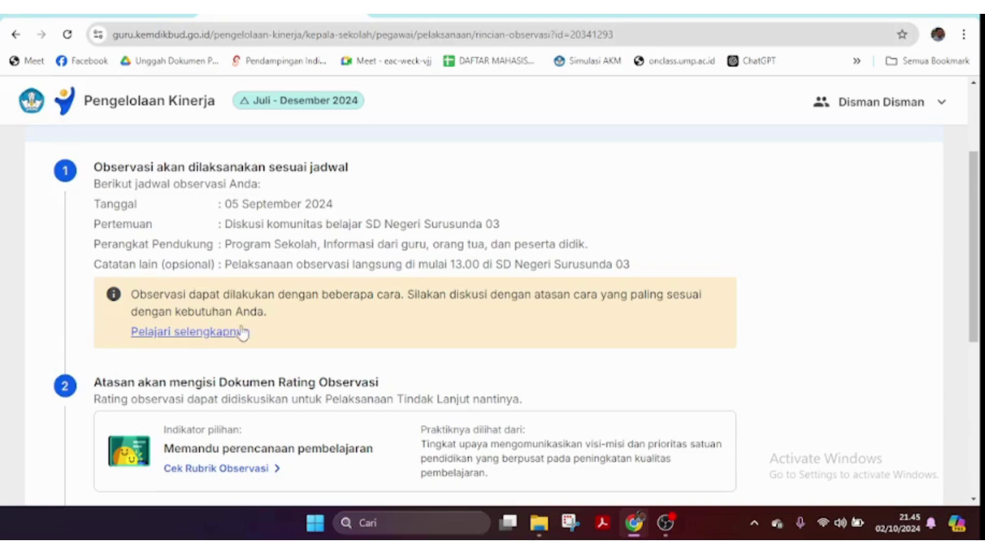
scroll(238, 331, down, 1)
scroll(237, 333, down, 2)
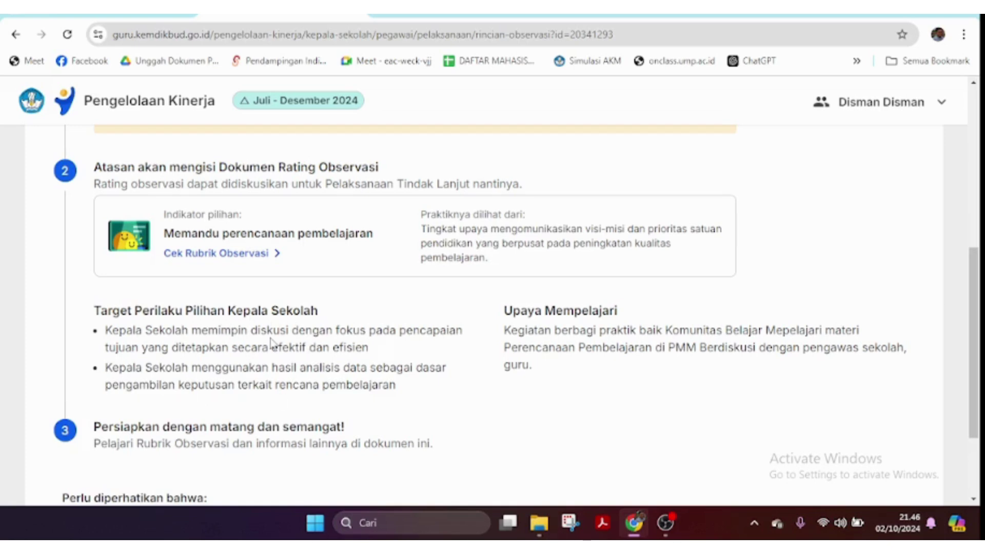
scroll(272, 343, down, 3)
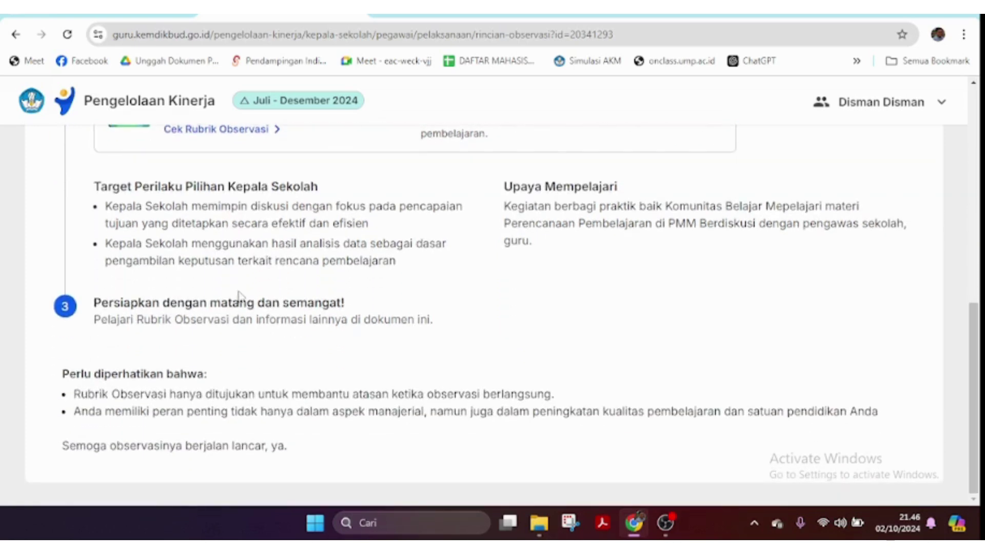
scroll(247, 285, up, 2)
scroll(241, 280, up, 2)
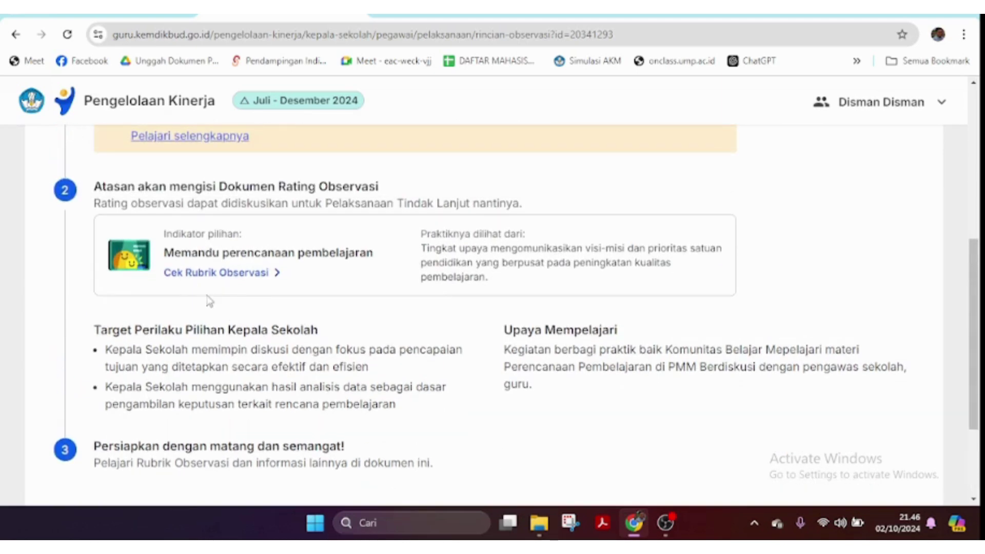
scroll(209, 302, up, 7)
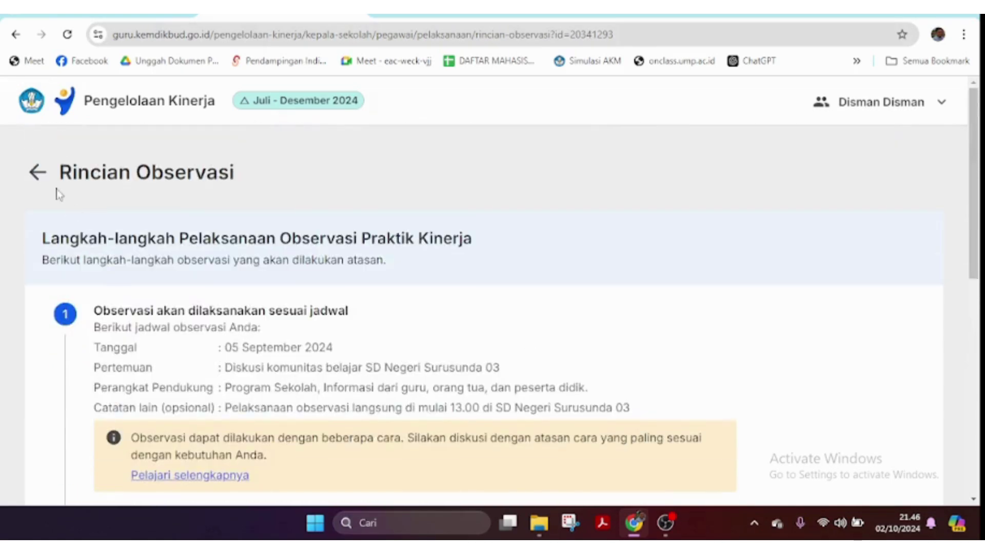
Return to Pelaksanaan Praktik Kinerja and open the Isi Dokumen Tindak Lanjut stage of Pembinaan Kinerja.
click(35, 177)
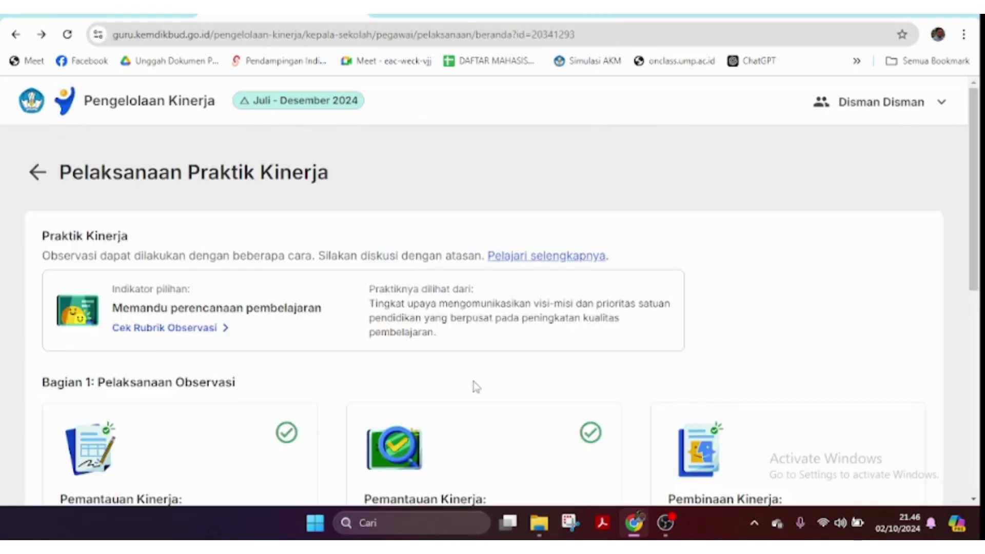
scroll(476, 386, down, 4)
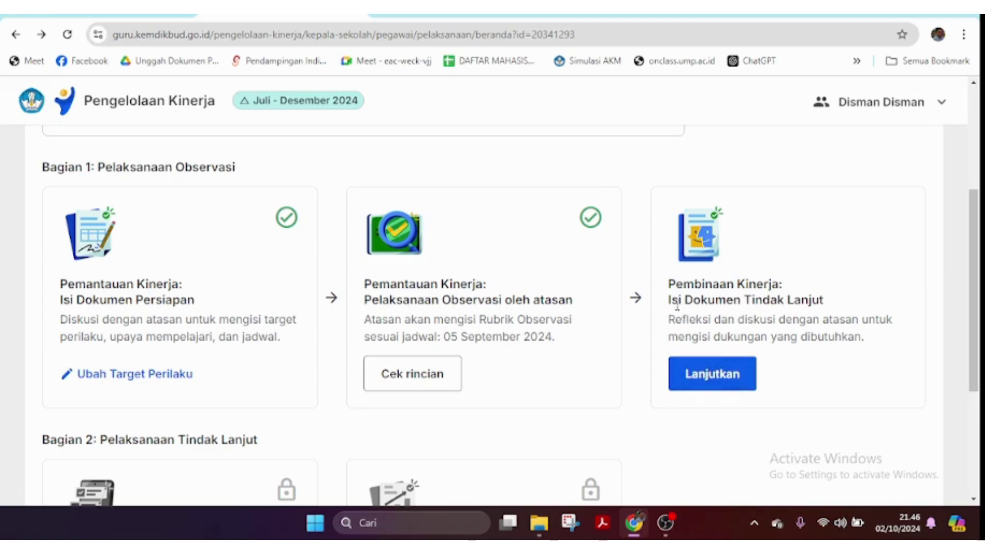
click(729, 374)
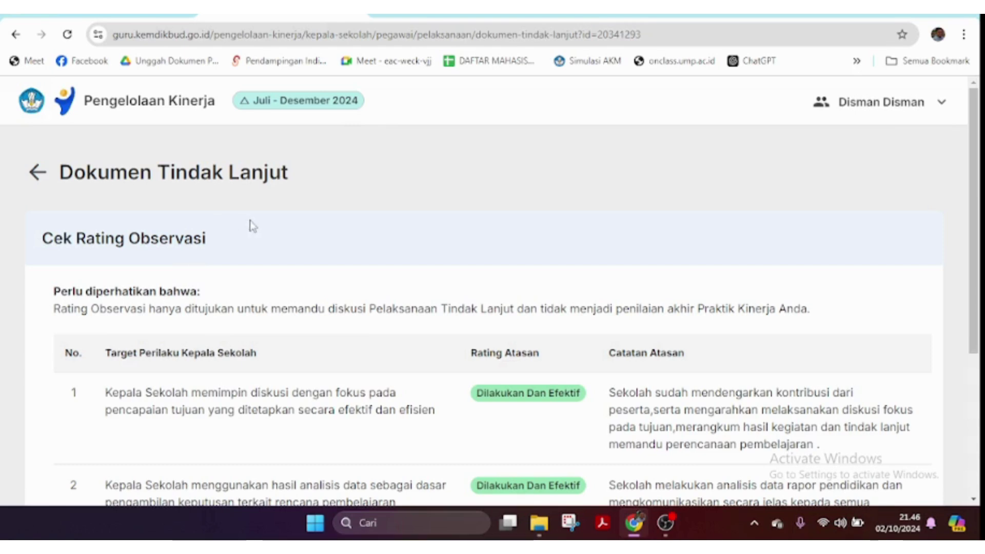
Review the supervisor's observation ratings, notes and recommendation, and continue to the Formulir Diskusi Tindak Lanjut.
scroll(488, 337, down, 1)
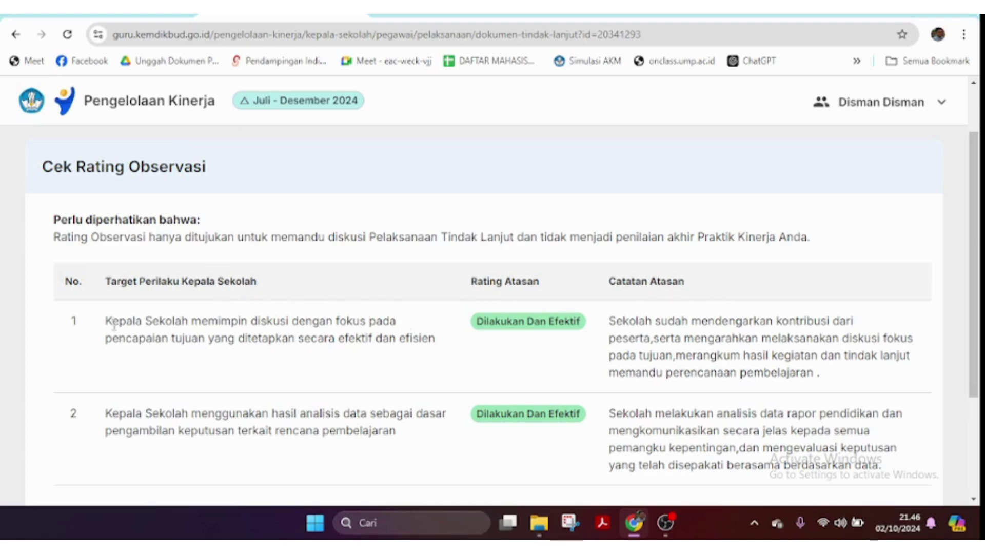
scroll(141, 321, down, 2)
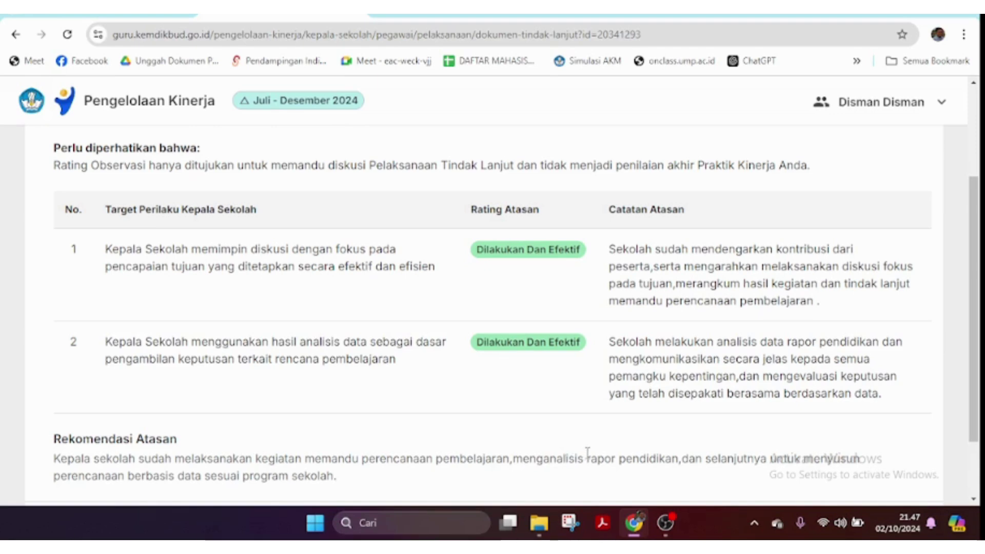
scroll(598, 457, down, 3)
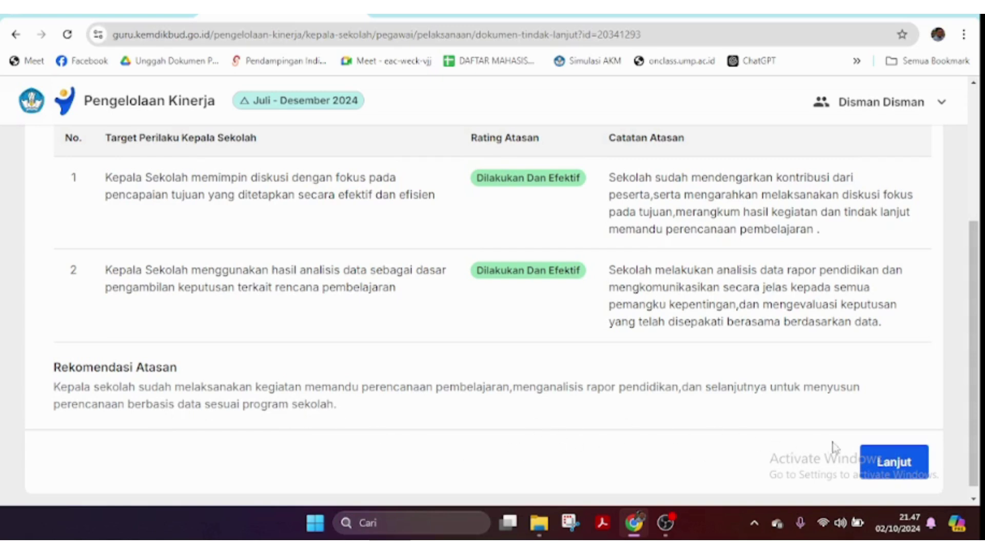
click(904, 464)
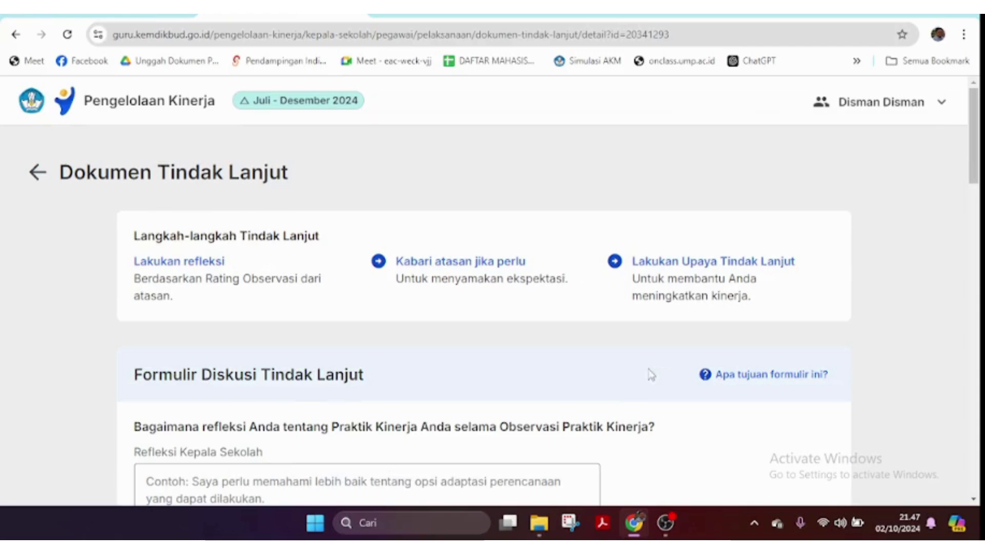
Read through the Refleksi Kepala Sekolah answer and correct the misspelled word "menayakan" to "menanyakan".
scroll(514, 395, down, 3)
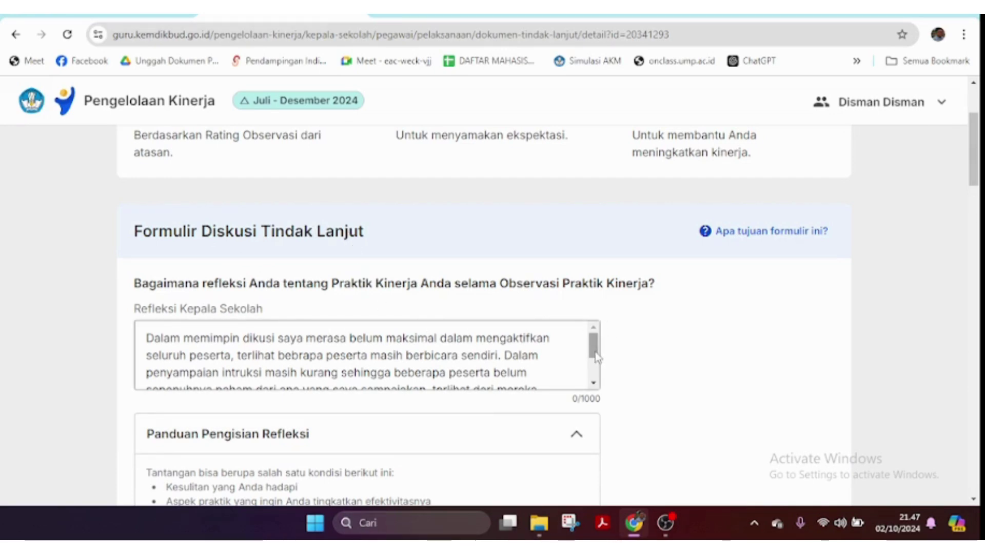
mouse_move(594, 349)
mouse_down()
mouse_move(595, 358)
mouse_move(605, 339)
mouse_up()
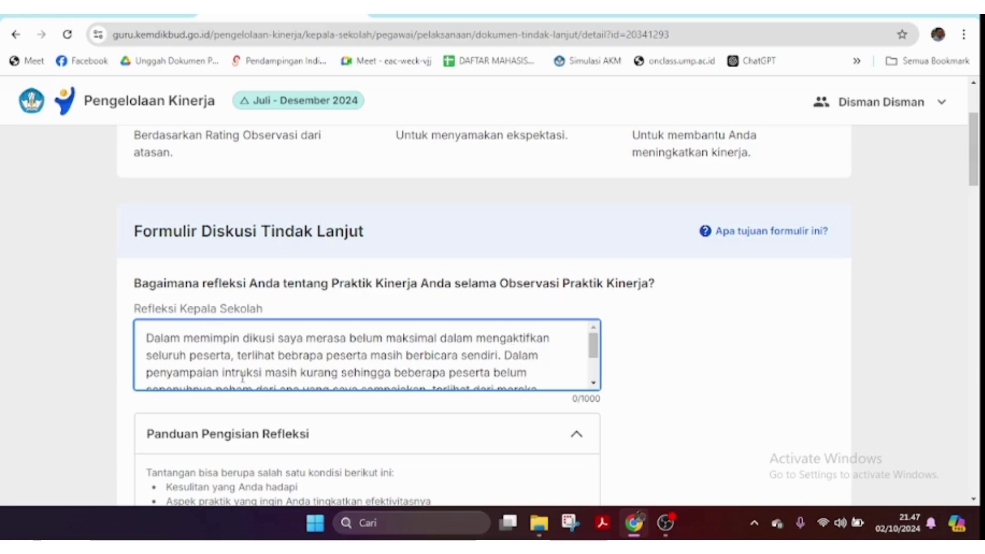
scroll(271, 362, down, 3)
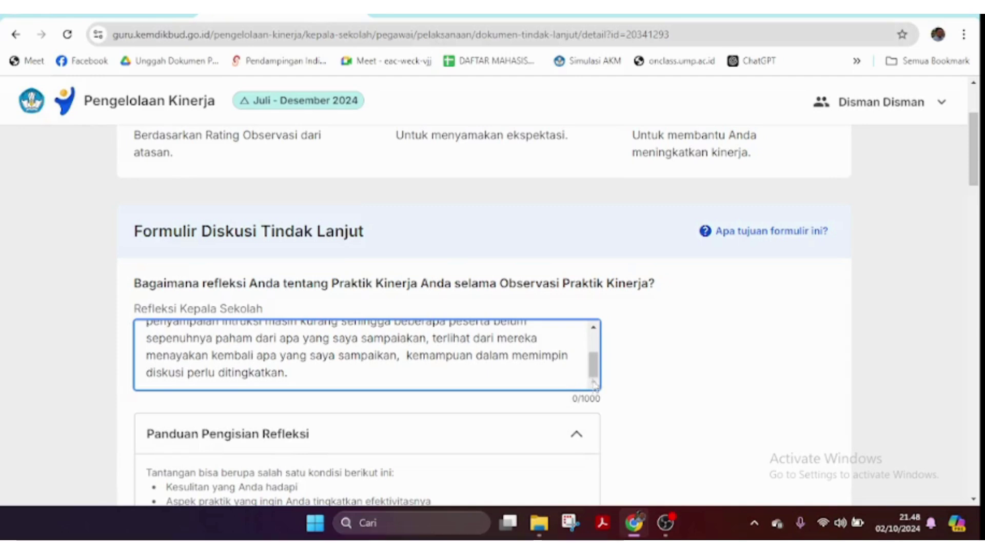
scroll(594, 369, up, 3)
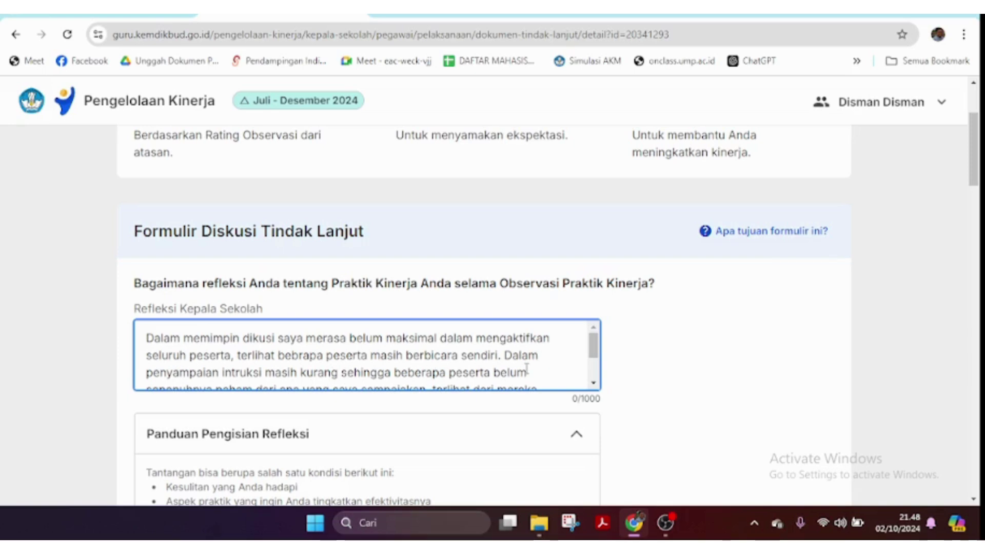
key(Down)
key(Down)
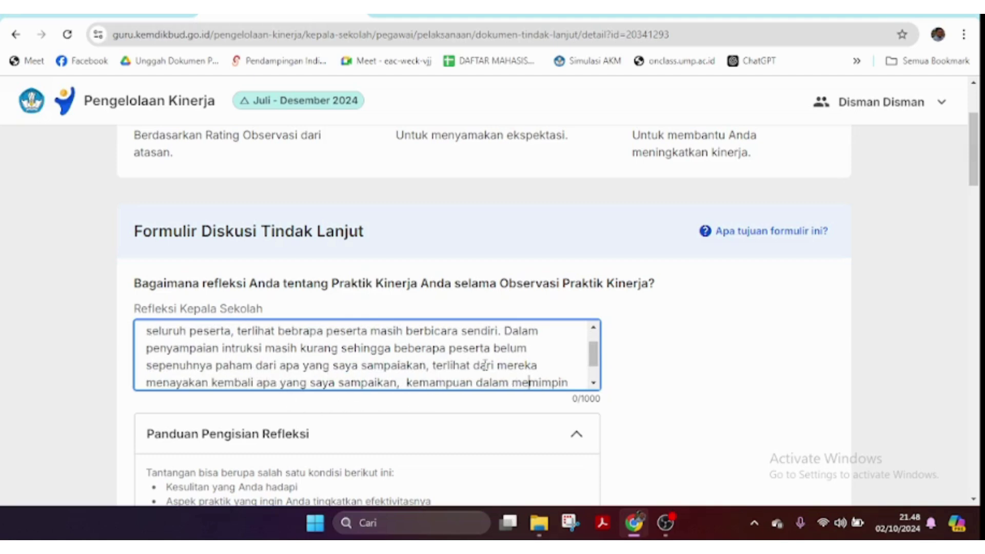
click(176, 384)
text(n)
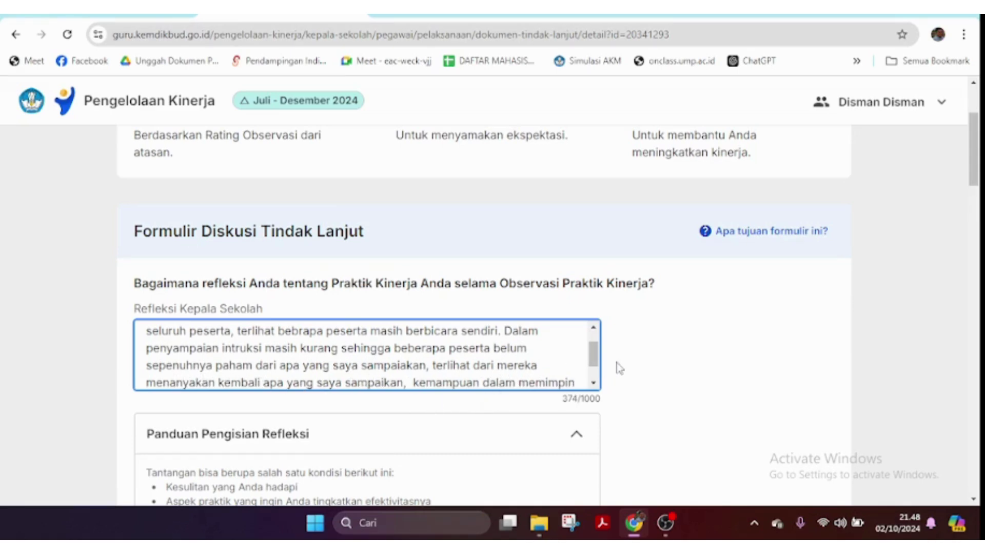
Examine the full Refleksi Kepala Sekolah answer and the criteria in the Panduan Pengisian Refleksi.
click(594, 383)
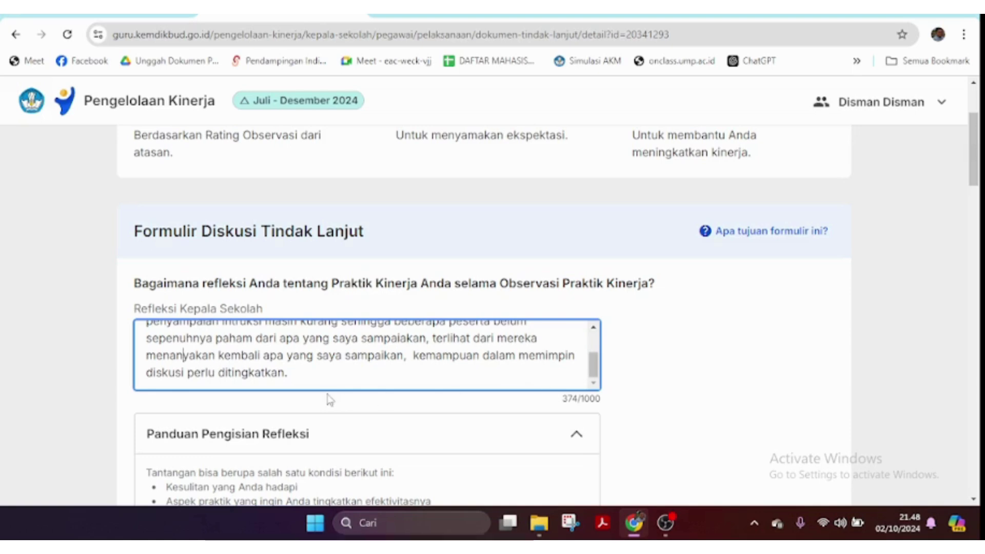
scroll(325, 398, down, 1)
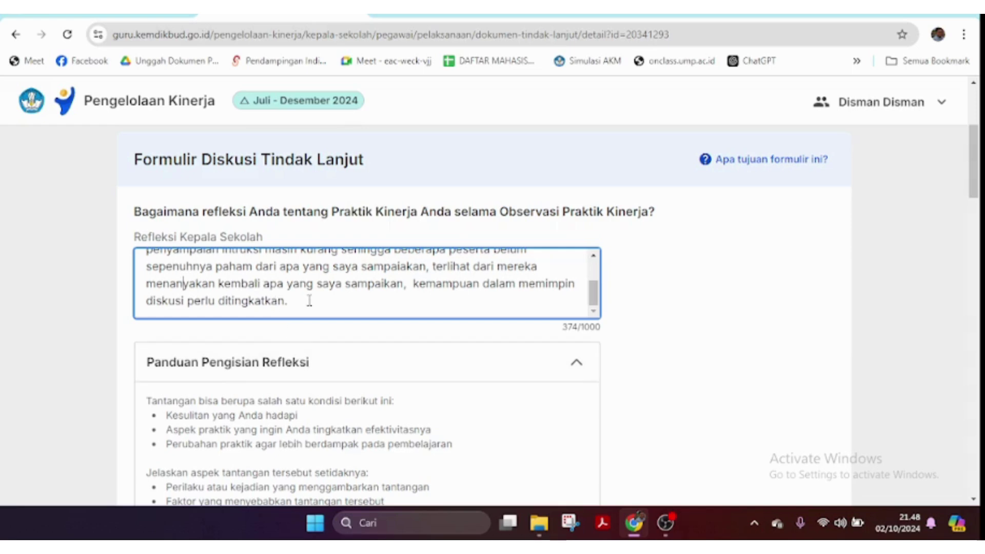
scroll(308, 347, down, 2)
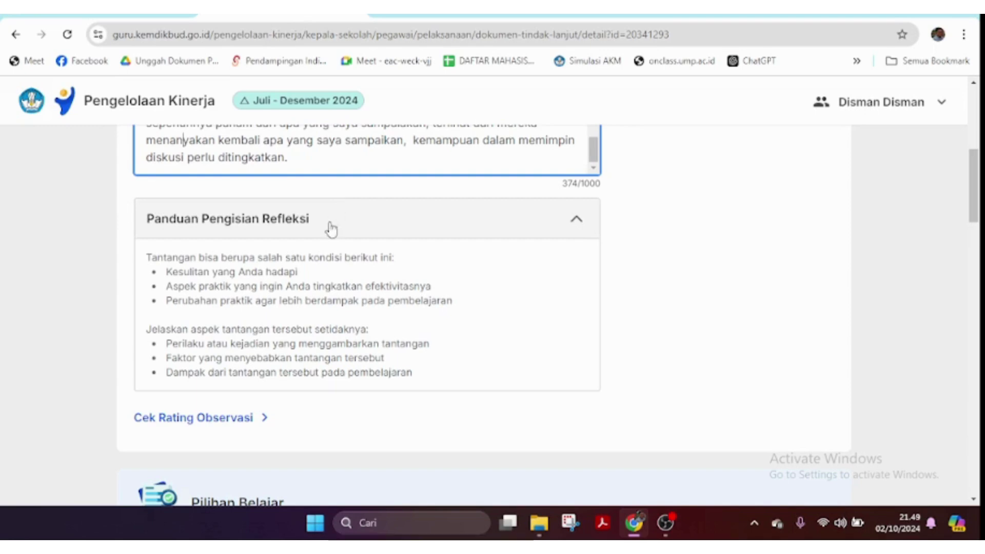
scroll(331, 229, down, 5)
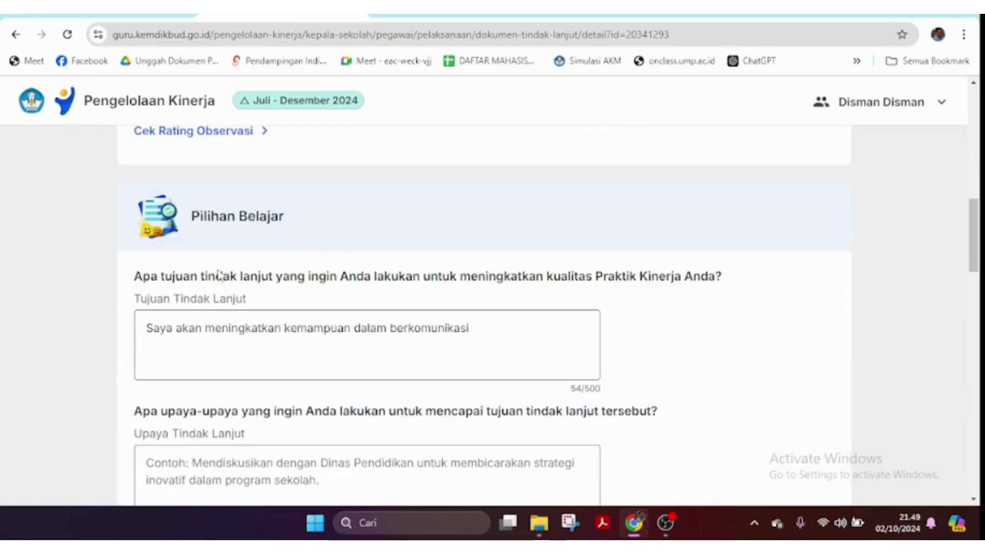
scroll(205, 287, up, 6)
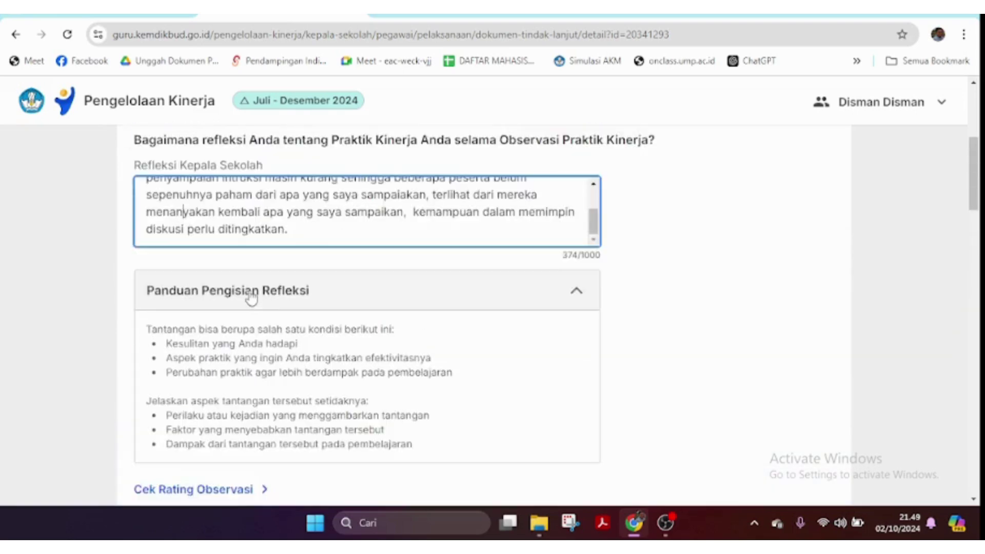
scroll(251, 298, up, 1)
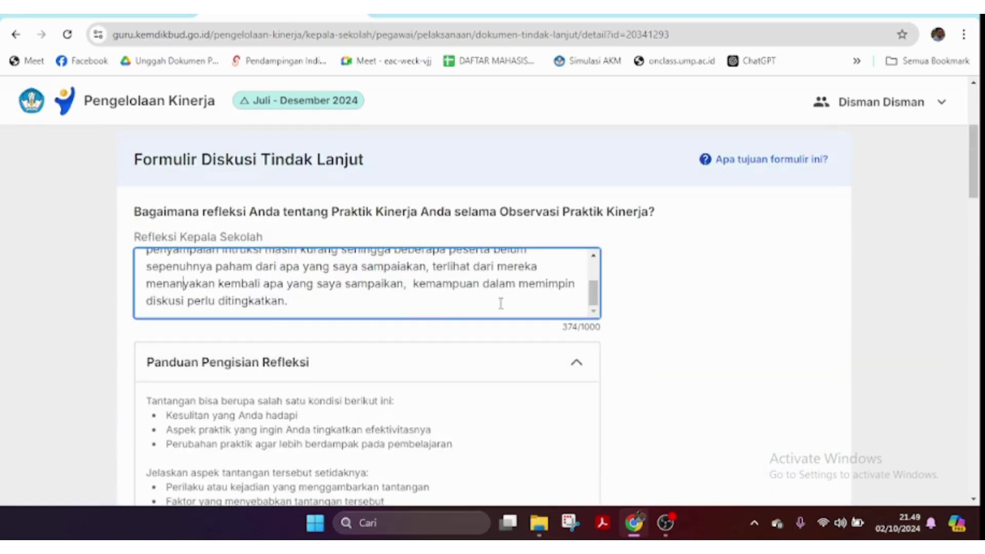
drag(593, 298, 595, 276)
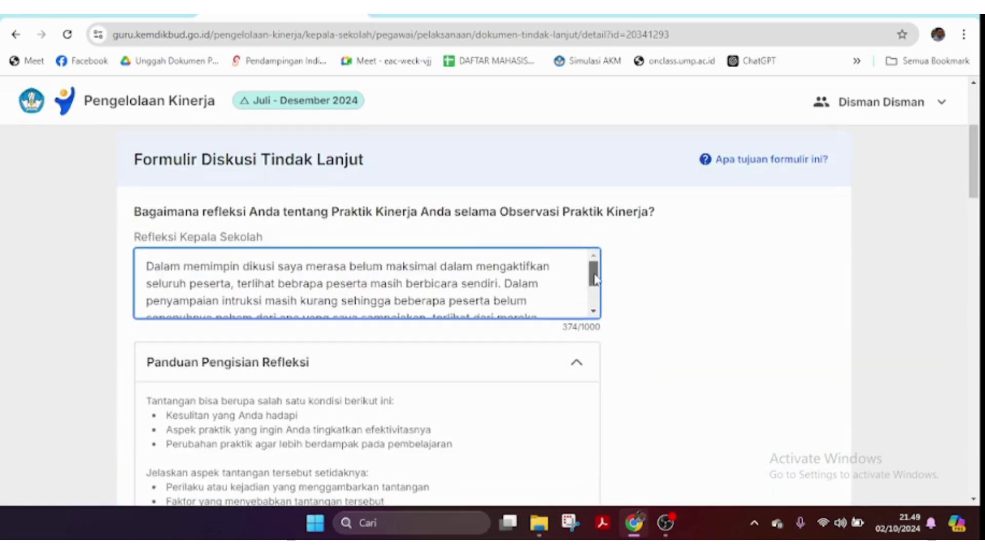
scroll(410, 310, down, 2)
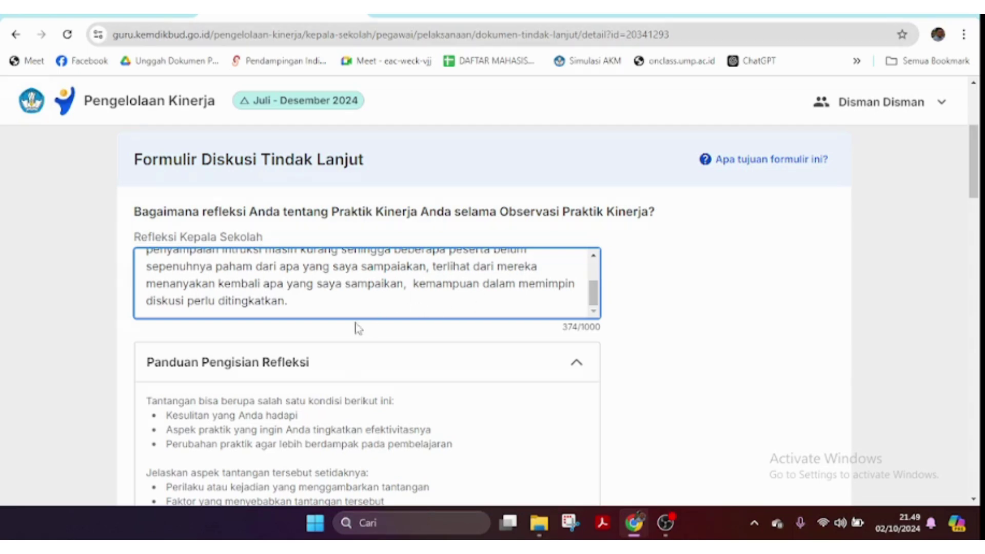
scroll(357, 325, down, 4)
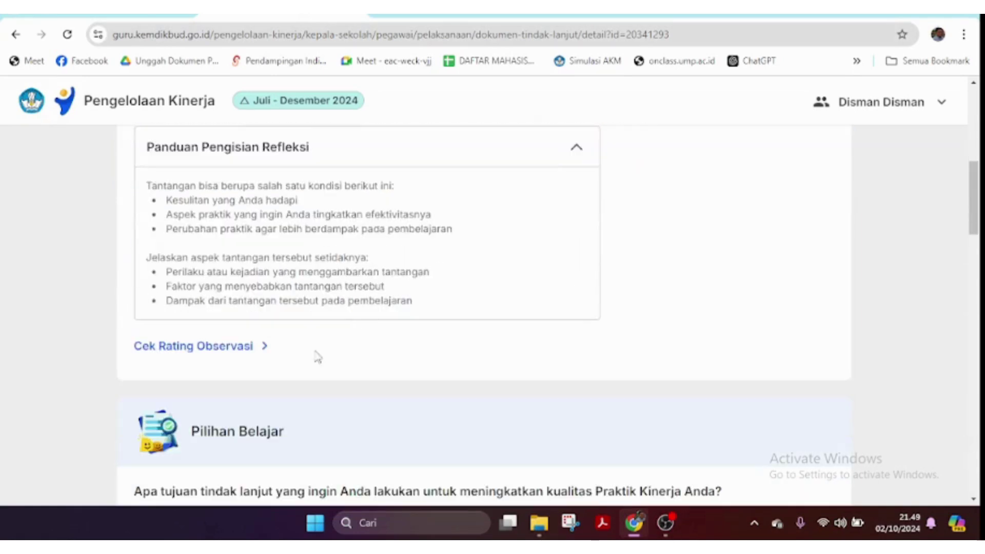
Check the Tujuan Tindak Lanjut answer and begin the Upaya Tindak Lanjut answer with "Berdiskusi dengan pengawas sekoah,".
scroll(319, 356, down, 4)
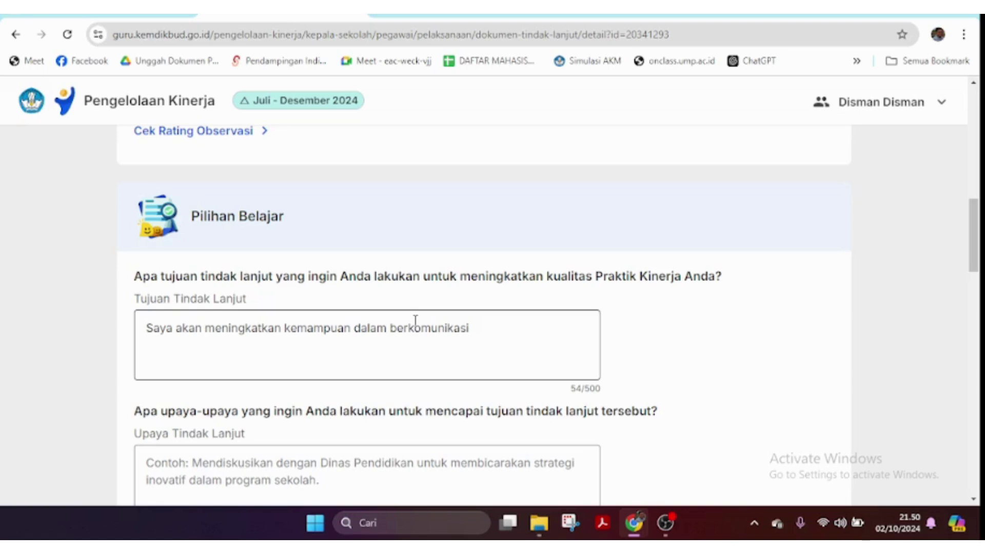
click(153, 350)
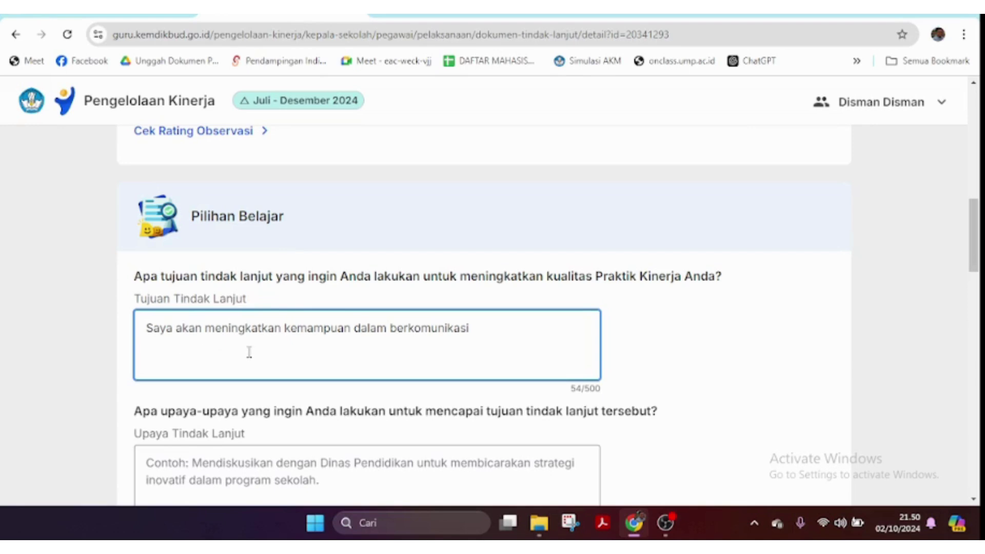
scroll(298, 350, down, 1)
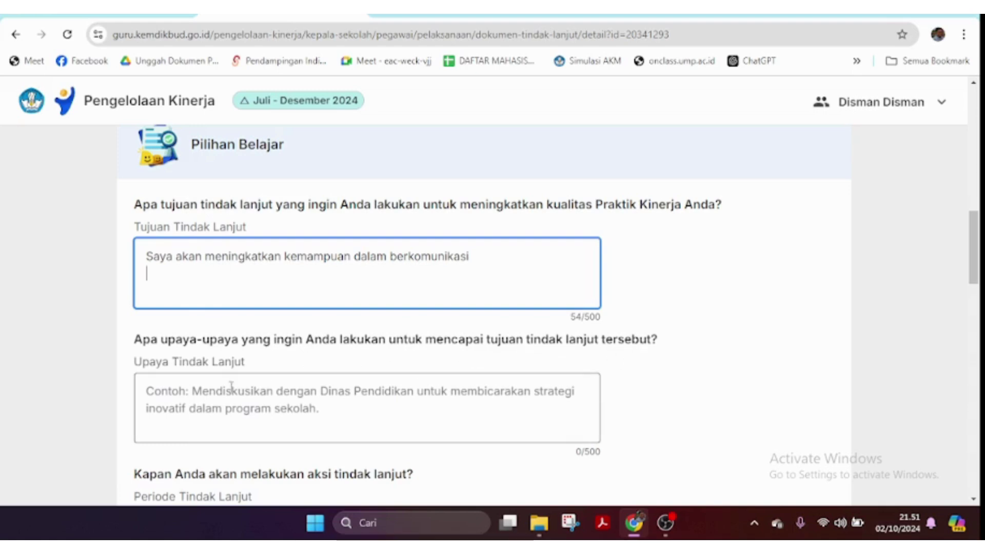
click(210, 393)
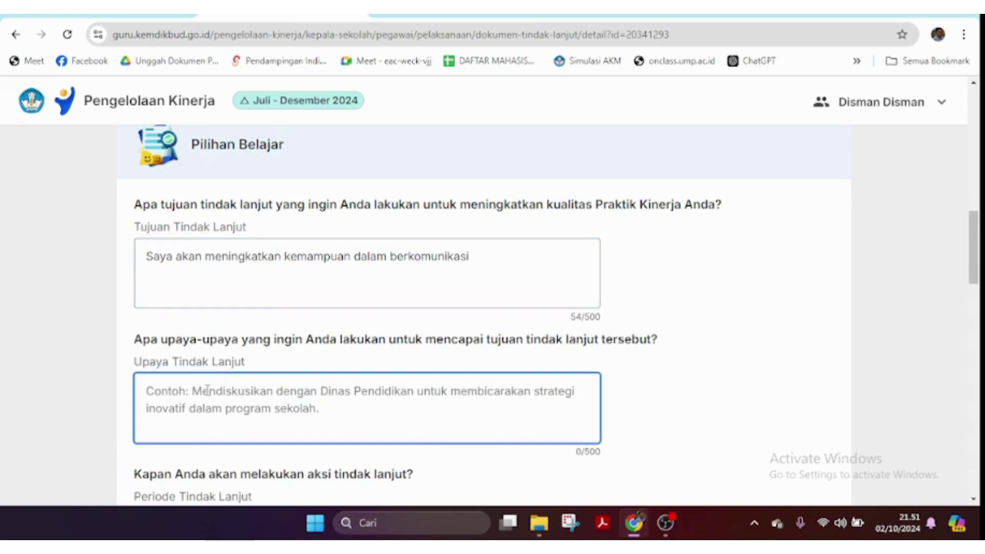
text(B)
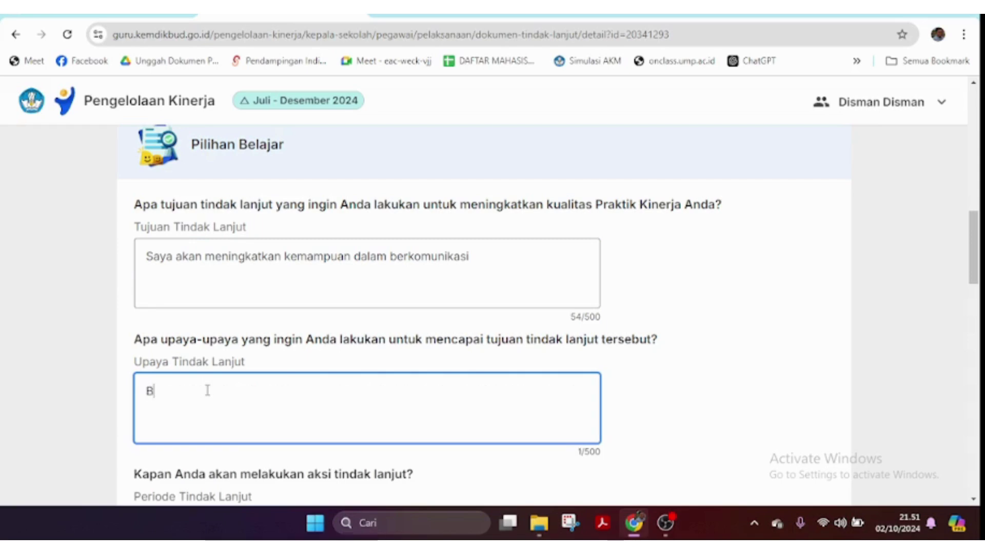
text(erdiskusi dengan)
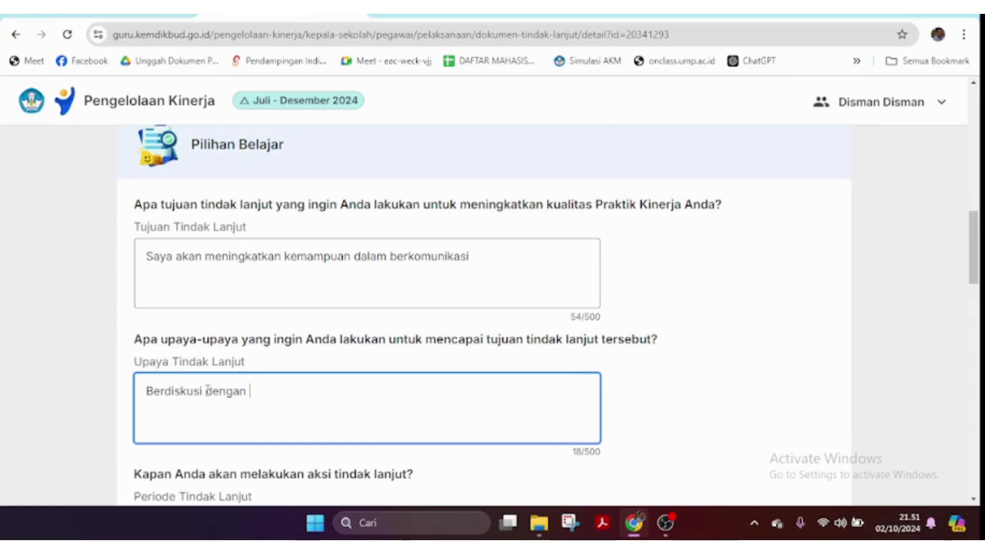
text( pengawas )
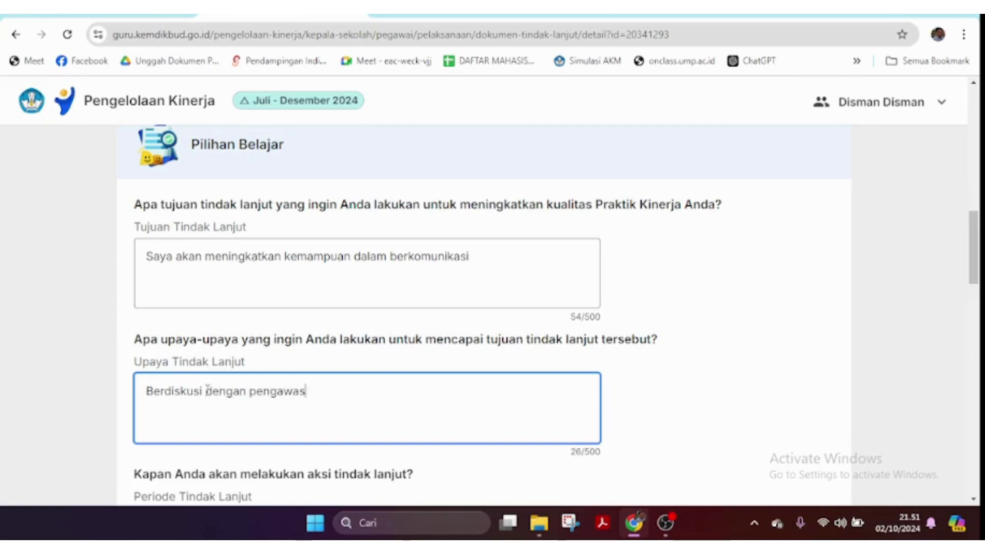
text(sekoa)
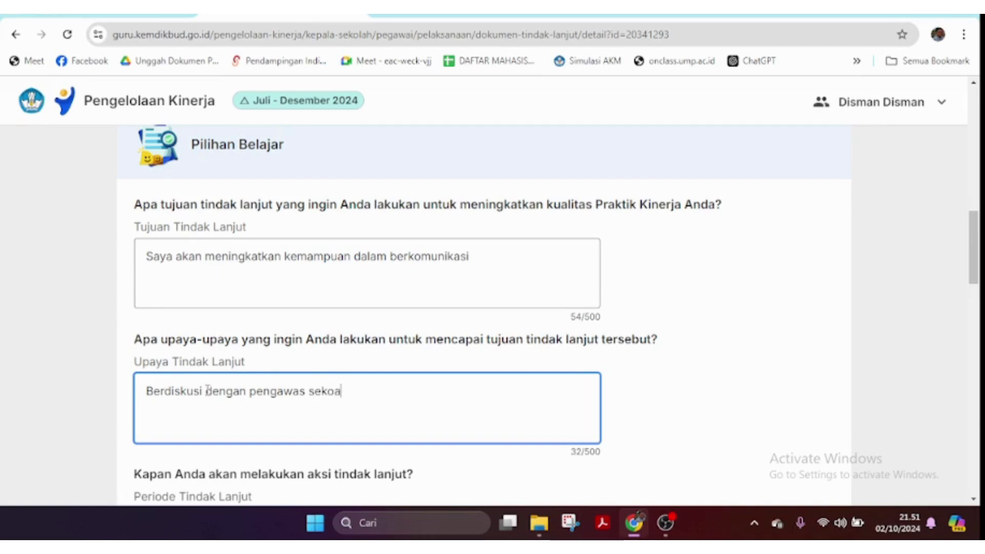
text(h,)
key(Return)
text(Ber)
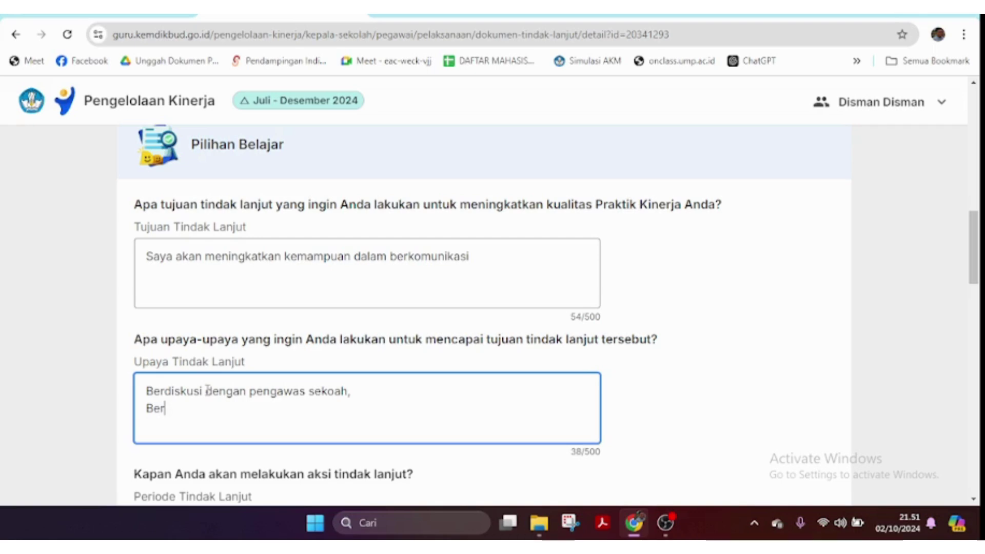
key(BackSpace)
key(BackSpace)
key(BackSpace)
key(BackSpace)
text(rekan)
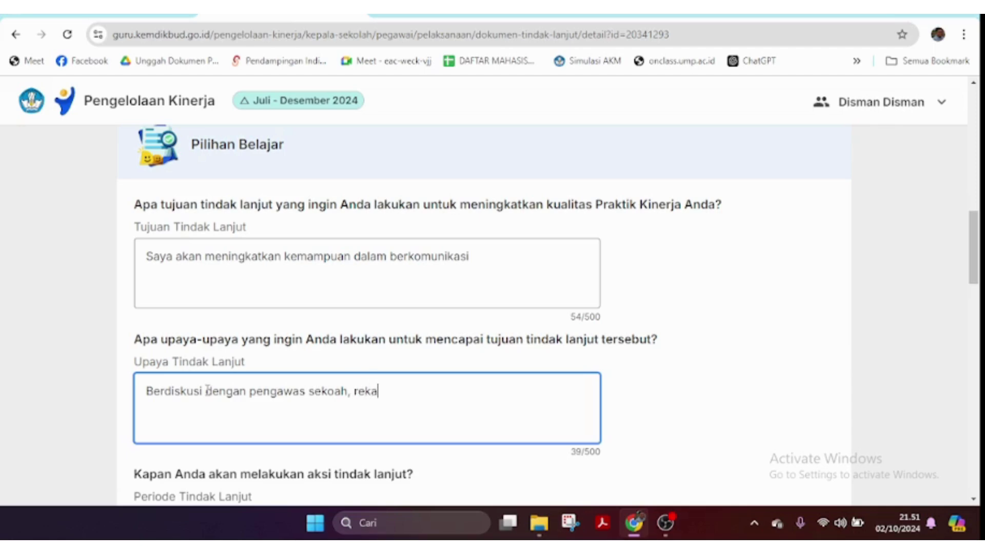
key(BackSpace)
key(BackSpace)
key(BackSpace)
key(BackSpace)
Add "bapak ibu guru," to the Upaya Tindak Lanjut answer, with no hyphen between bapak and ibu.
text(bapak-ibu )
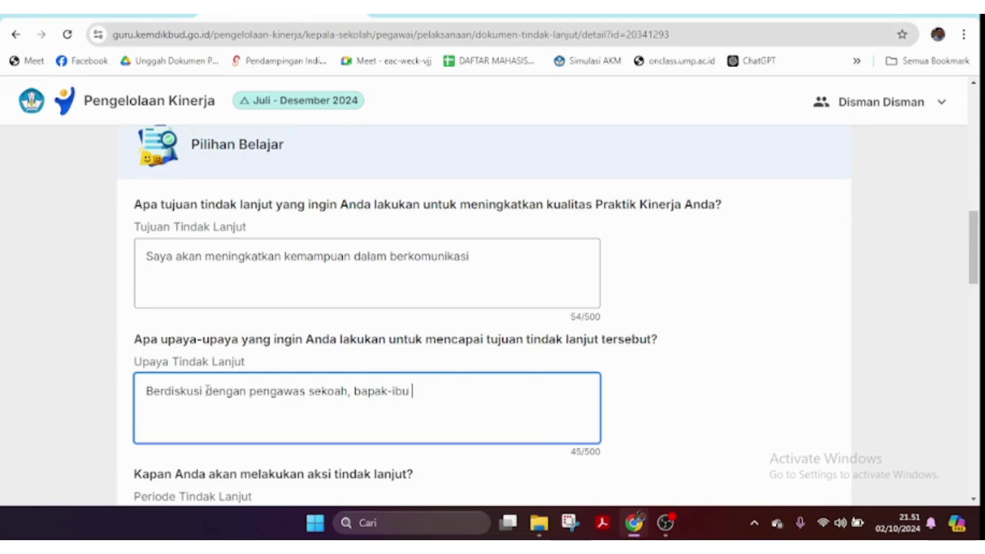
text(guru)
click(393, 391)
key(BackSpace)
click(484, 396)
text(,)
Continue the Upaya Tindak Lanjut answer with "dengan menacari pelatihan/webinar terkait meningkatakan kemapuan komunikasi dalam memimpin diskusi".
text( deng)
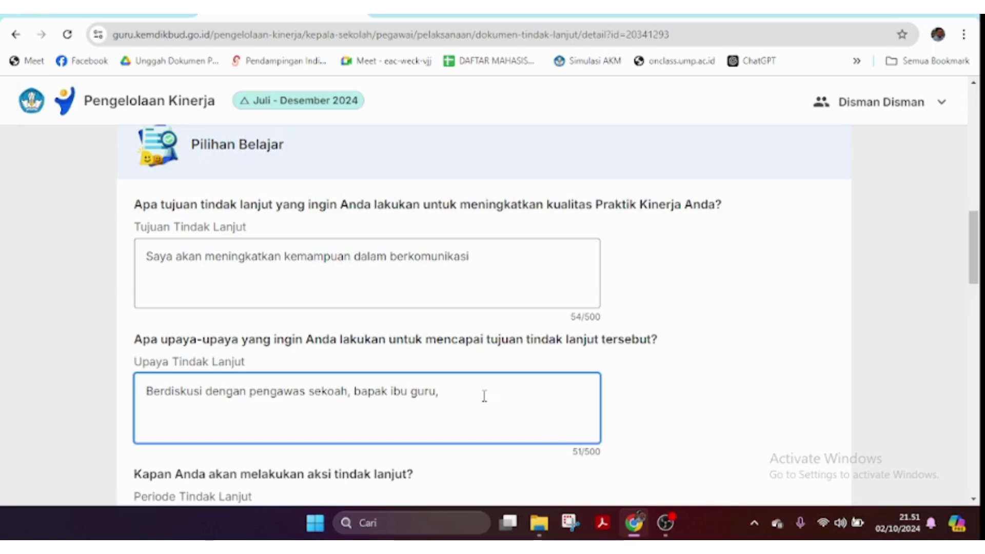
text(an menacari)
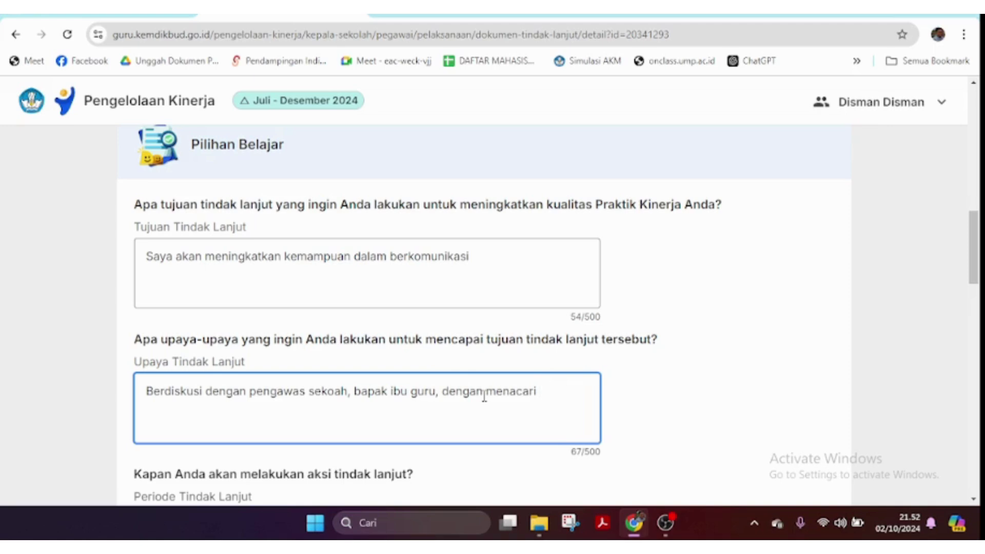
text(pelatihan/webinar t)
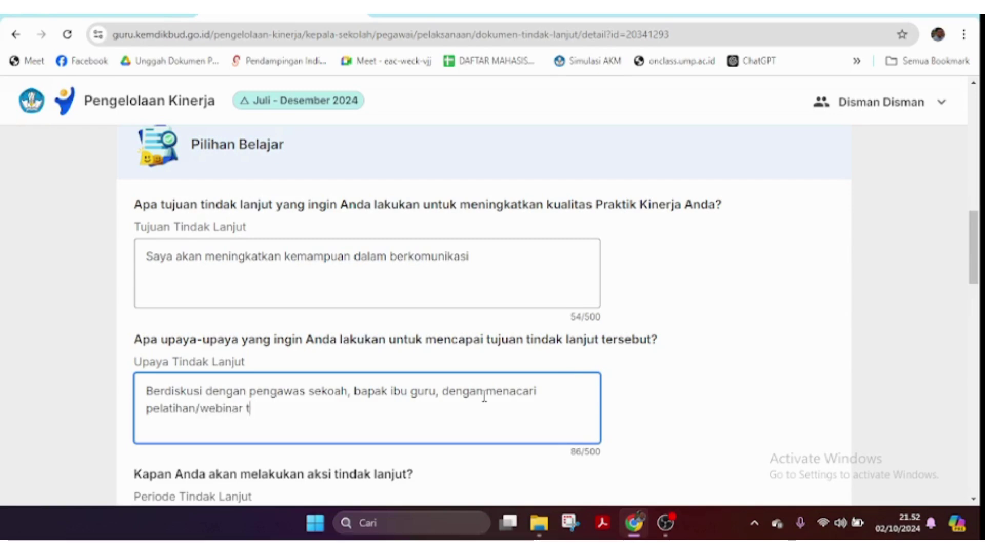
text(erkait men)
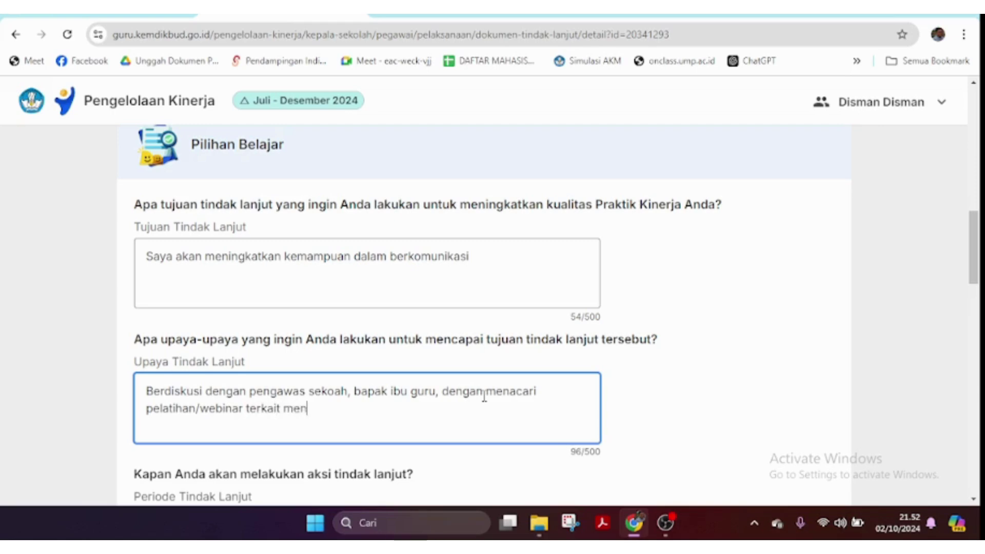
text(ingkatakan kemapuan )
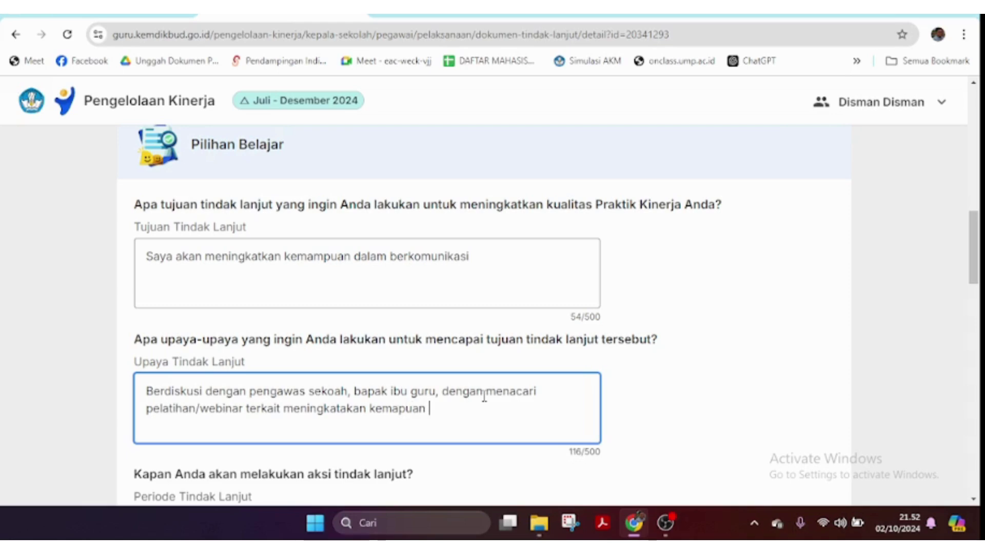
text(komunikasi dalam em)
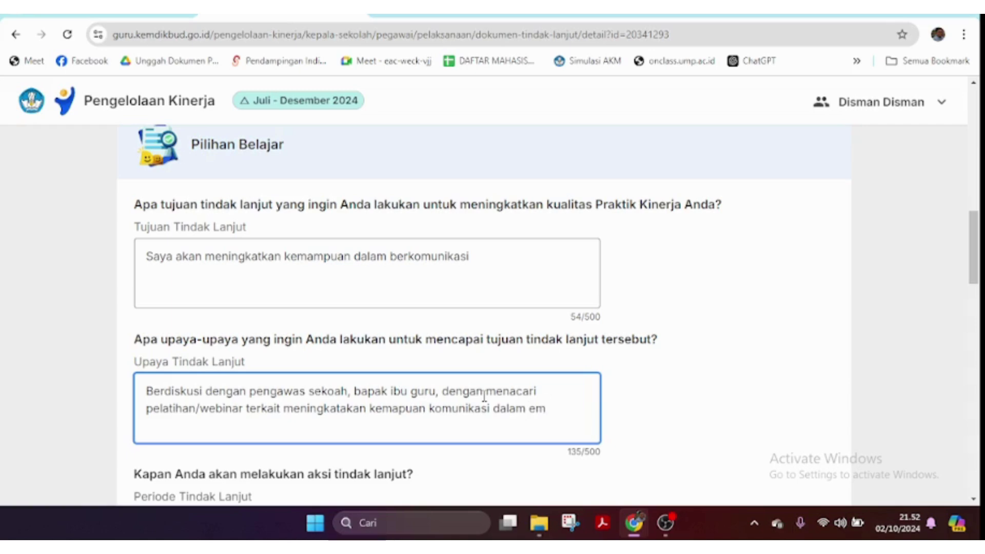
text(im)
key(BackSpace)
key(BackSpace)
key(BackSpace)
key(BackSpace)
text(memmimpin diskusi)
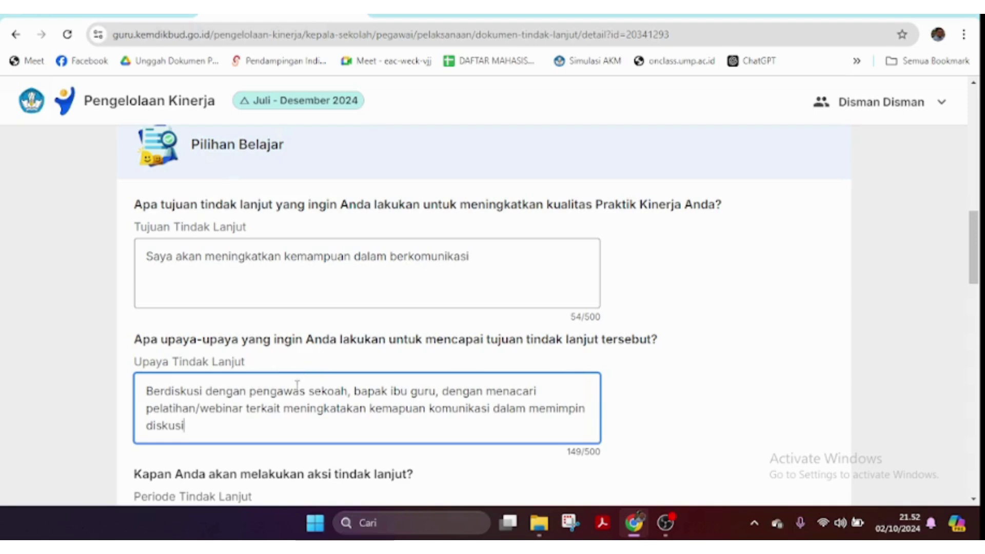
End that sentence with a period and add "Belajar mandiri di PMM. Mengumpulkan data dukung, serta berkolaborasi" to the Upaya Tindak Lanjut answer.
text(.  Belajar )
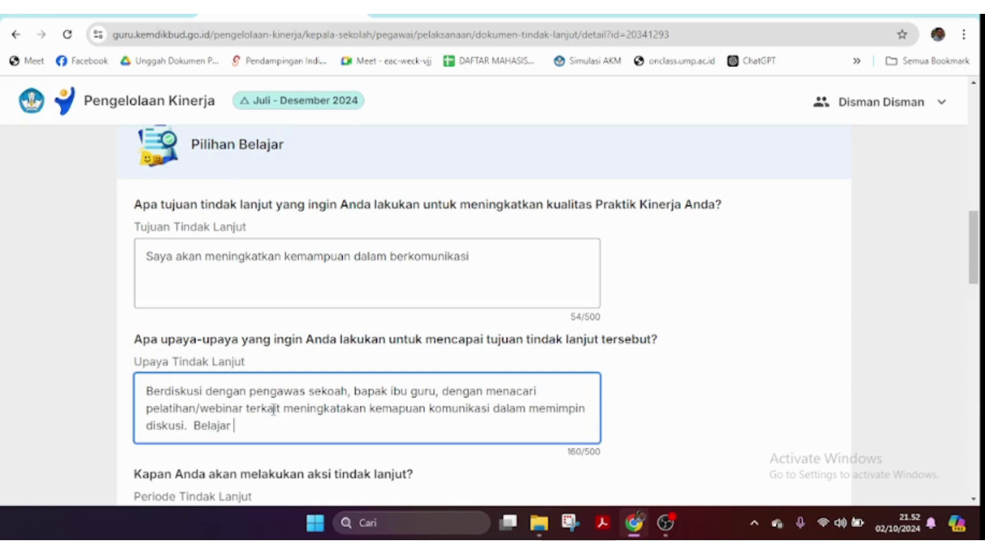
text(mandiri di PMM)
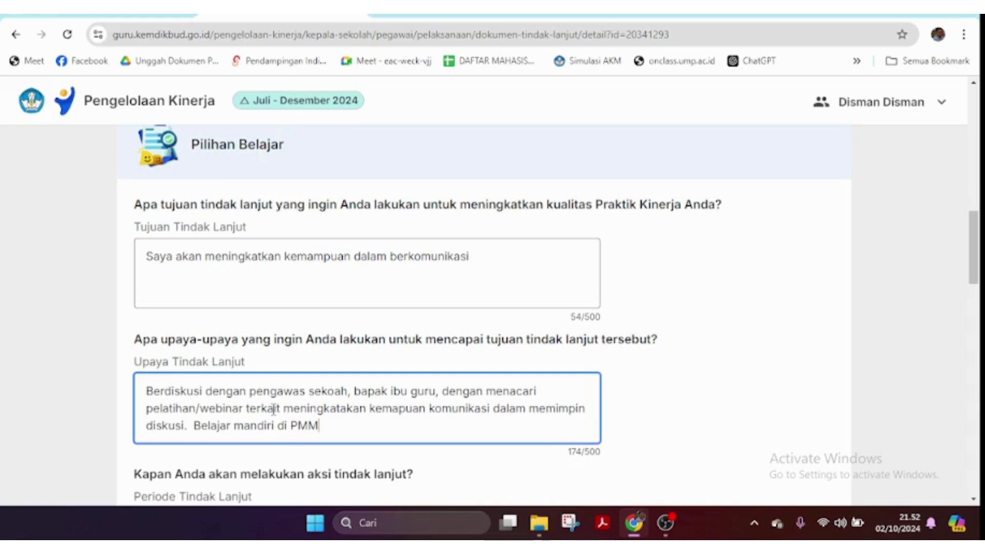
text(.)
text( Mengum)
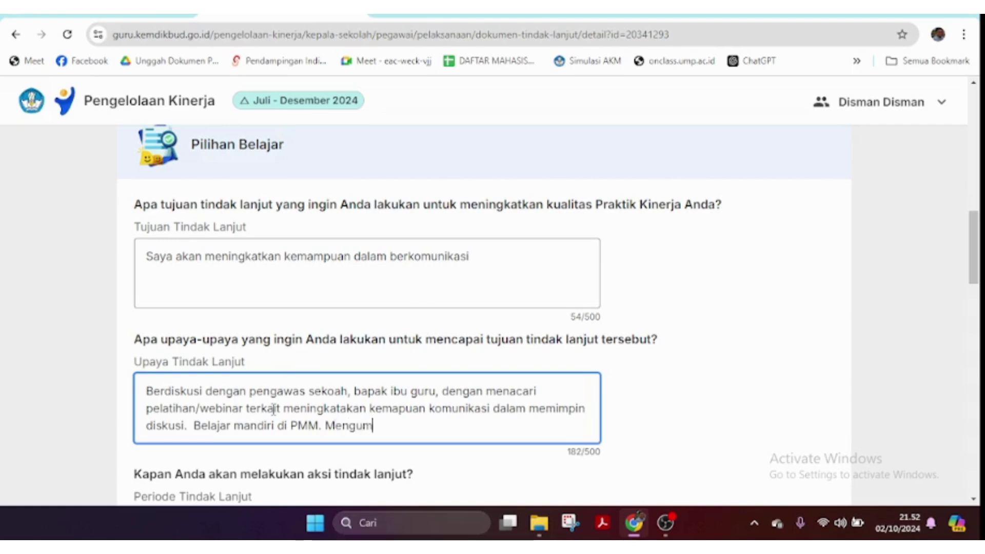
text(pulkan da)
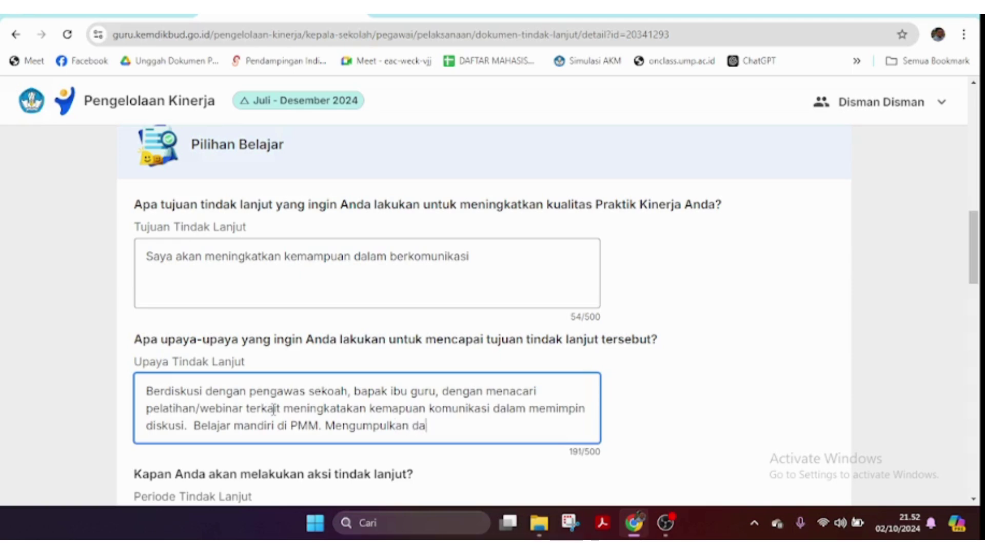
text(ta dukung, )
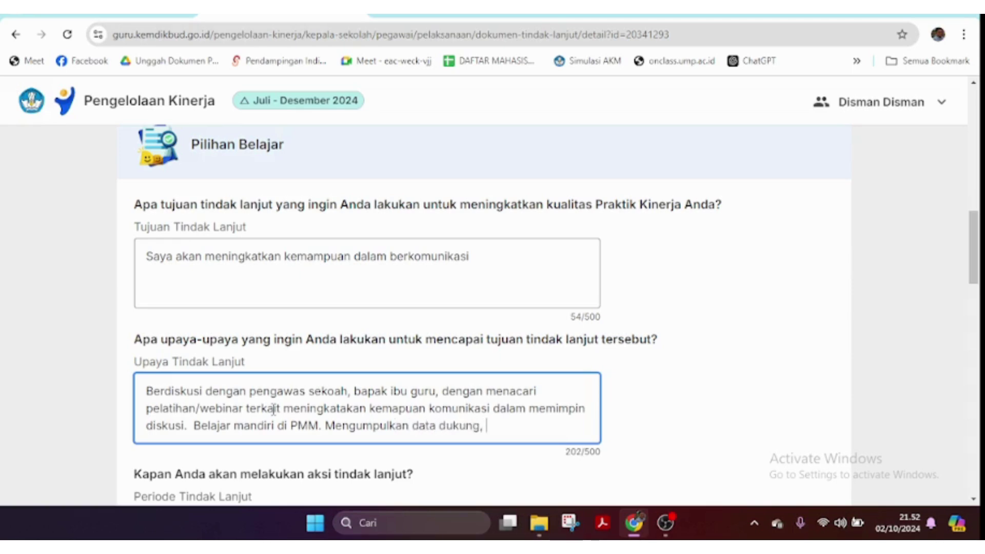
text(serta)
text( berko)
text(laborasi)
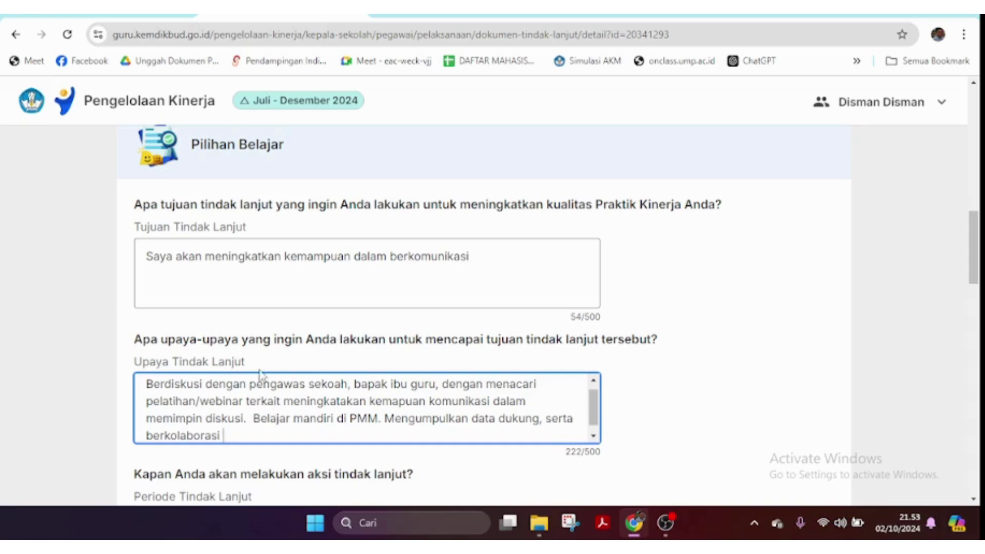
Fill in the Periode Tindak Lanjut as "Oktober 2024".
scroll(287, 410, down, 3)
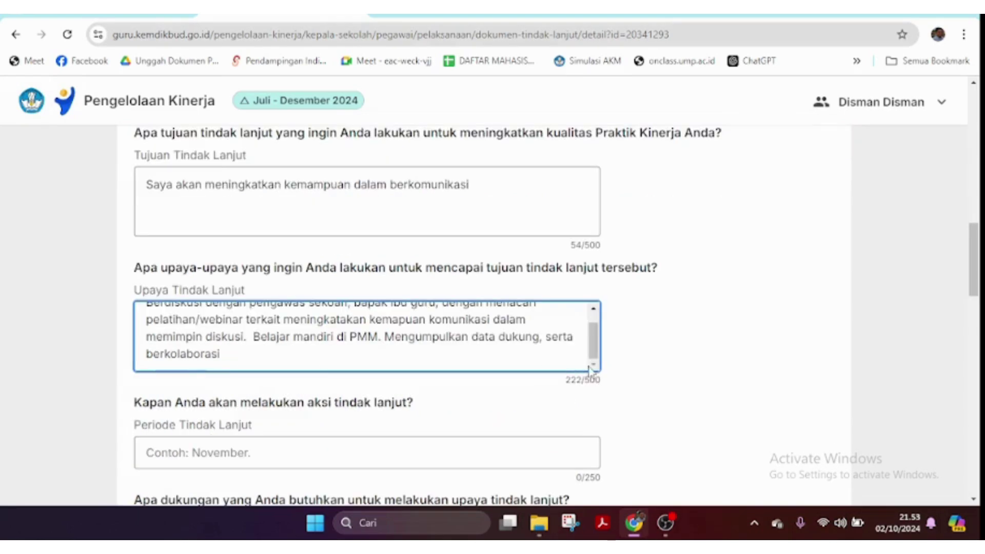
scroll(260, 341, down, 2)
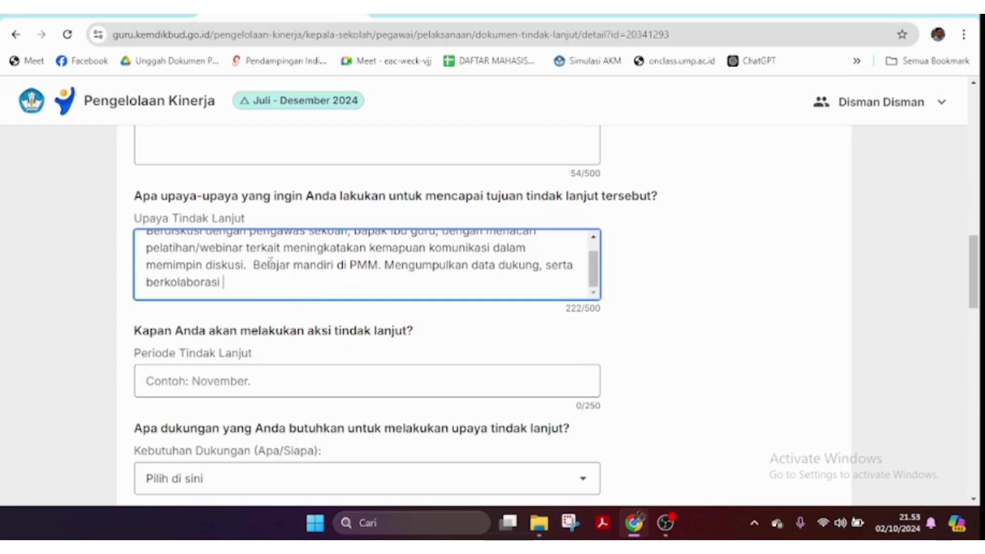
click(190, 376)
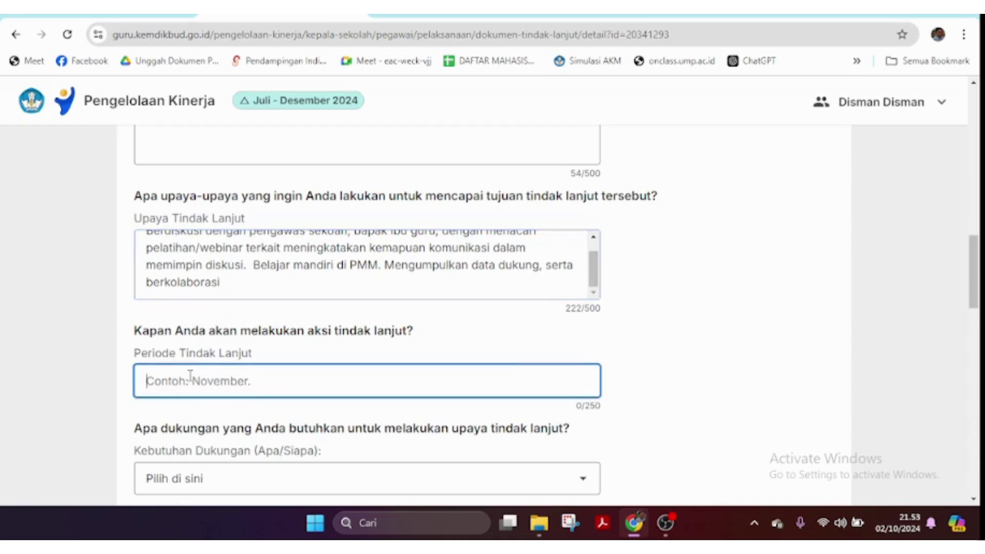
text(Ok)
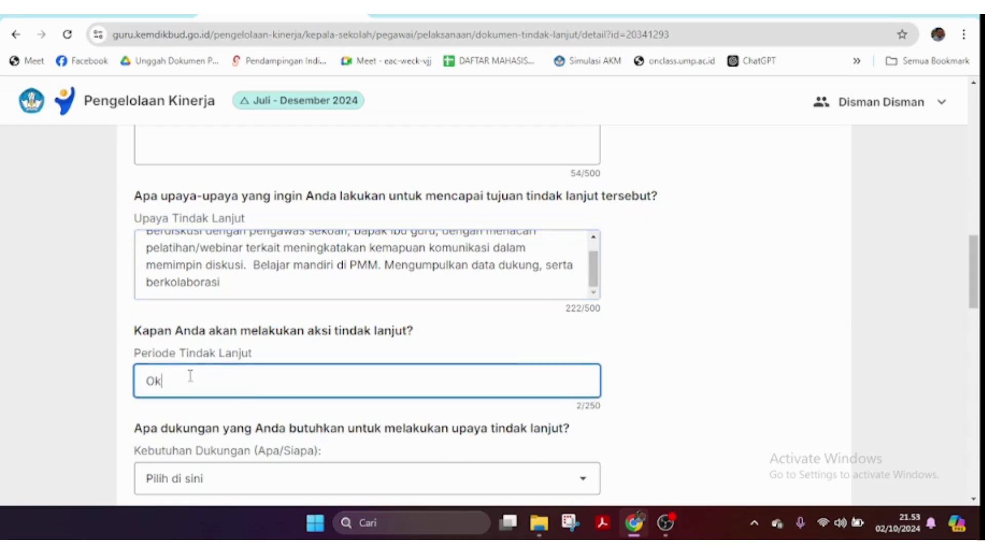
text(tober 2024)
Choose Lainnya as the Kebutuhan Dukungan and describe the support needed as "Memperoleh mentoring dari pengawas".
scroll(528, 433, down, 4)
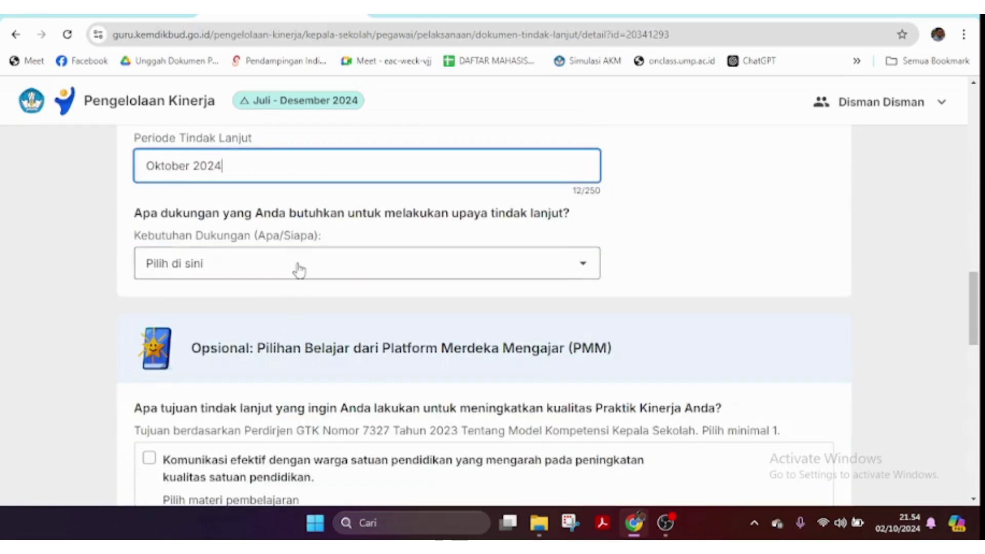
click(300, 271)
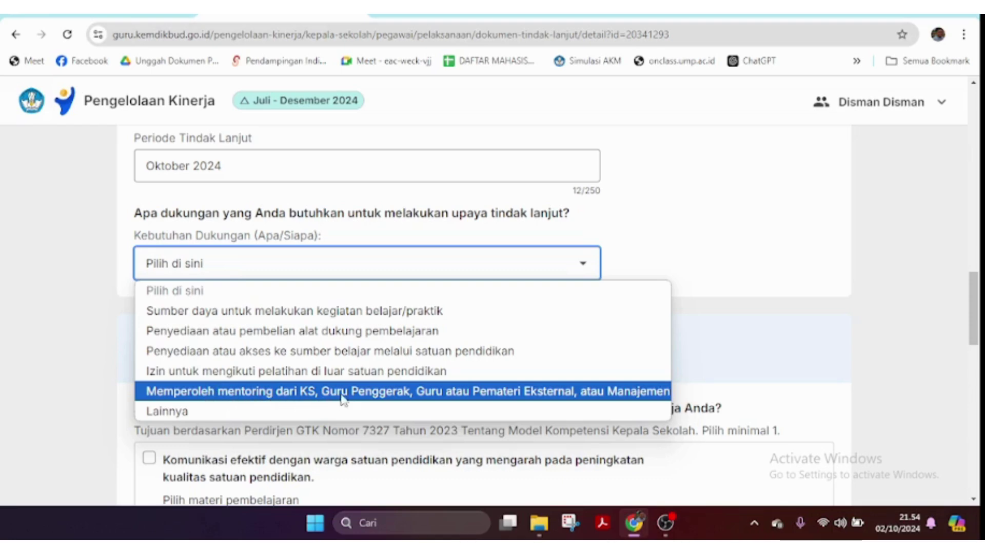
click(204, 413)
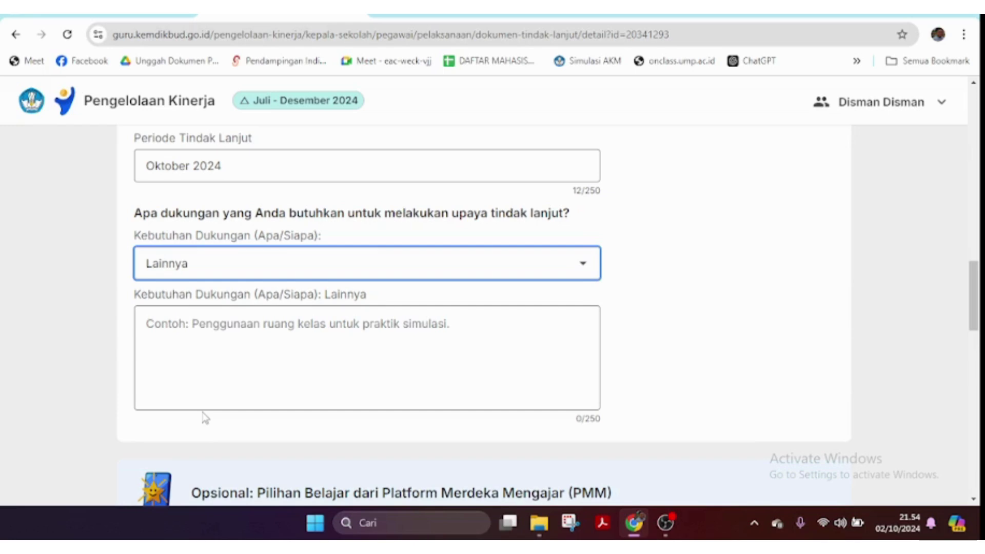
click(198, 330)
text(M)
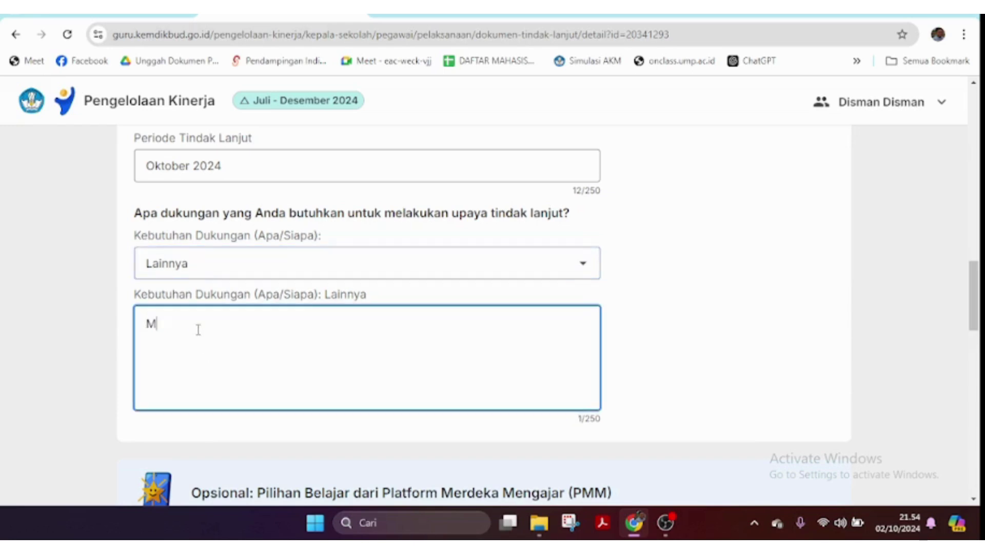
text(emperoleh mentoring)
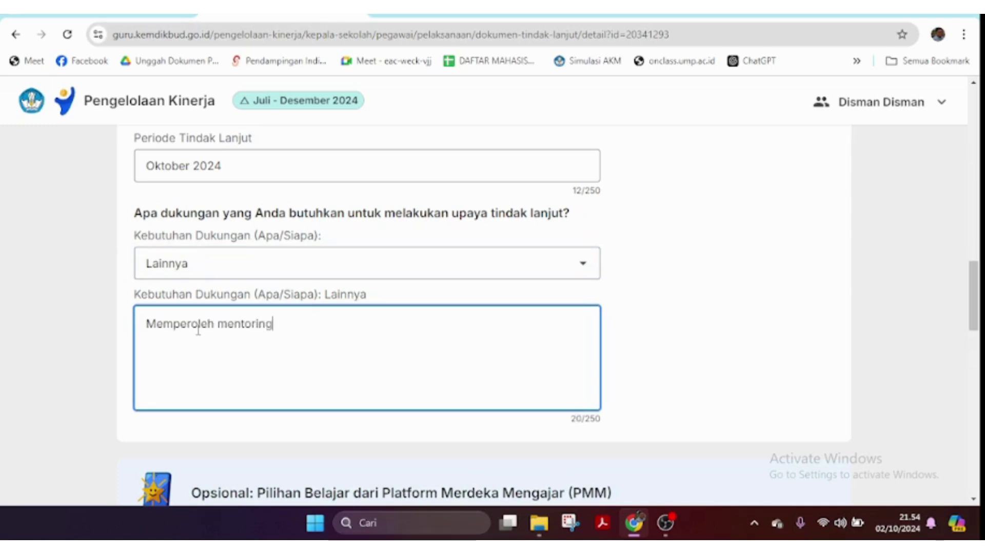
text( dari pe)
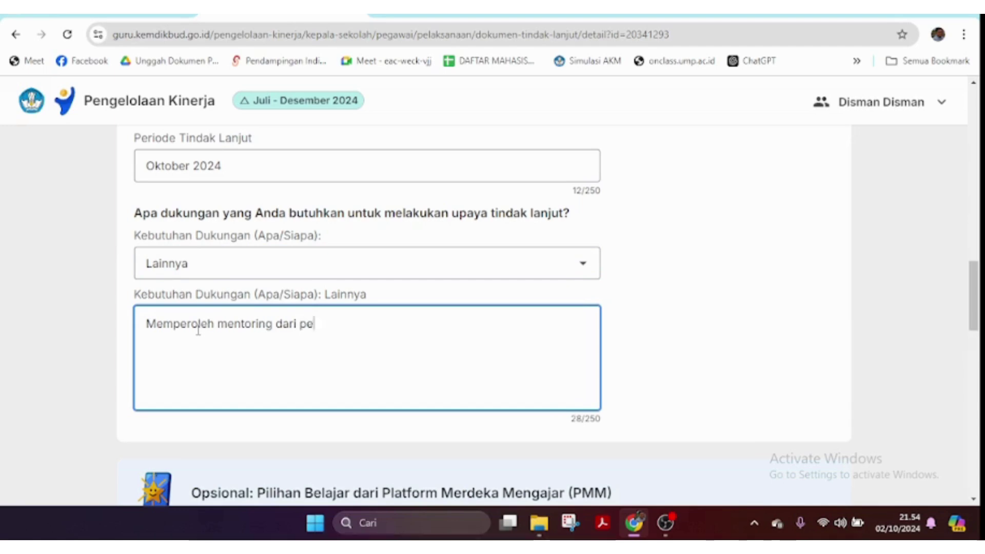
text(ngawas)
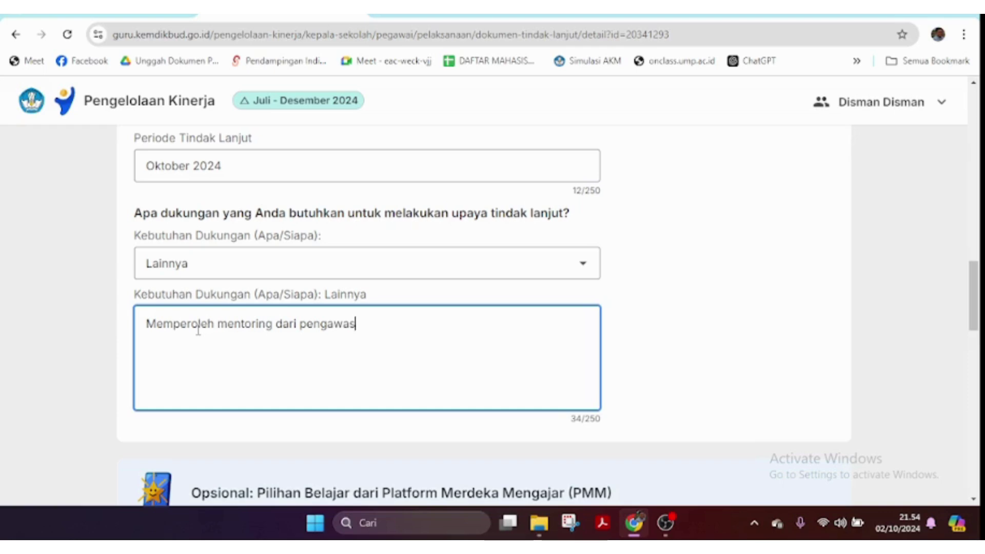
Extend the Lainnya support description with ", rekan guru, peserta didk," after "pengawas".
text(,)
scroll(379, 343, up, 1)
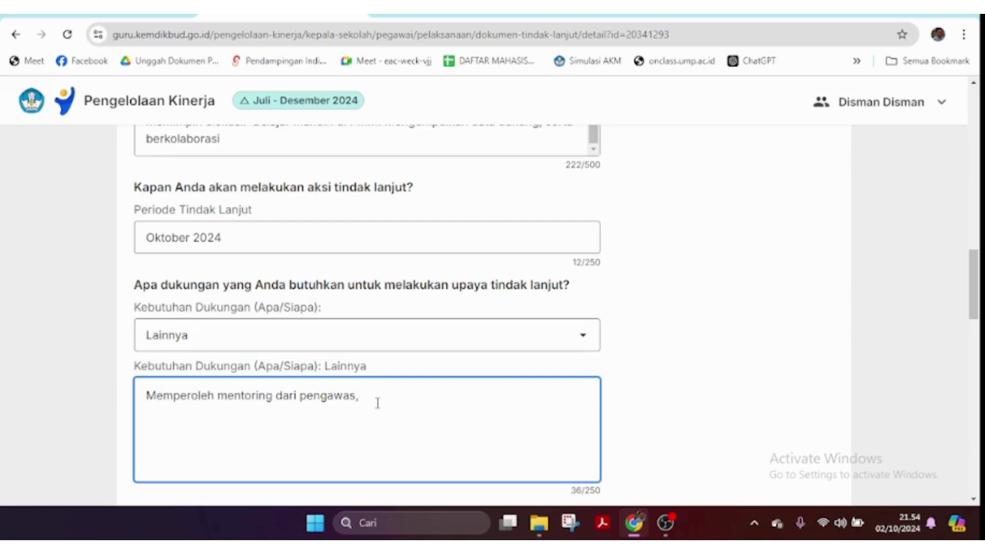
text(rekan guru, p)
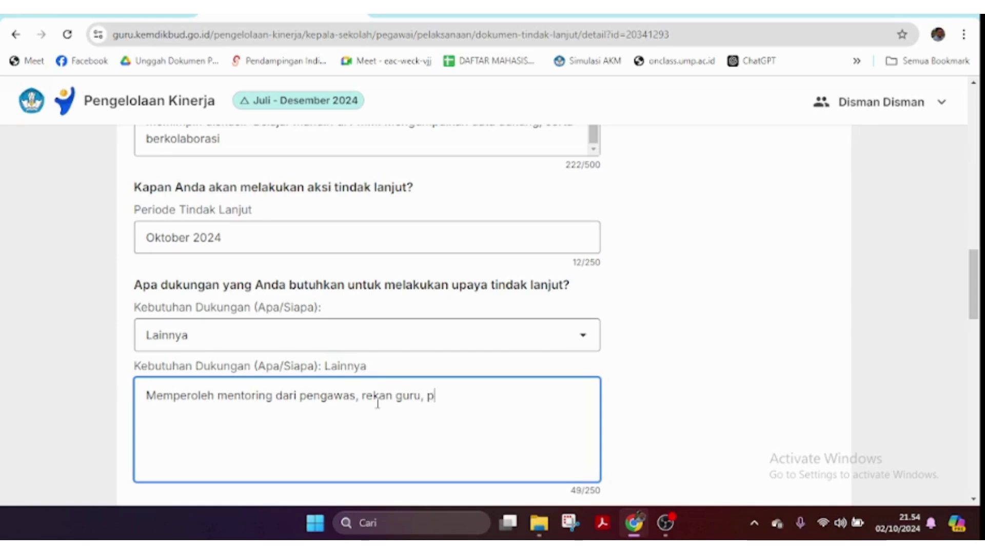
text(eserta didk)
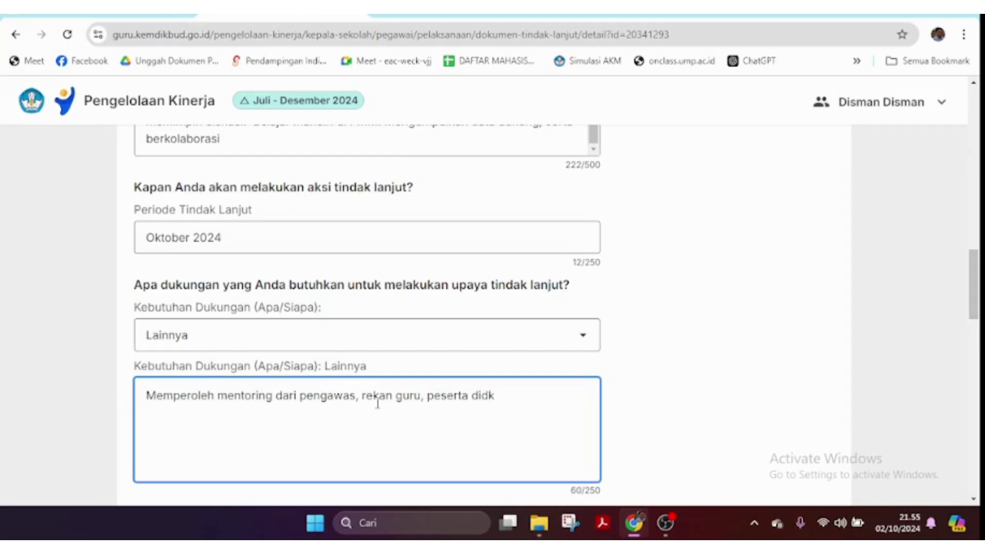
text(,)
Change the Kebutuhan Dukungan of the first follow-up section to "Sumber daya untuk melakukan kegiatan belajar/praktik".
click(315, 342)
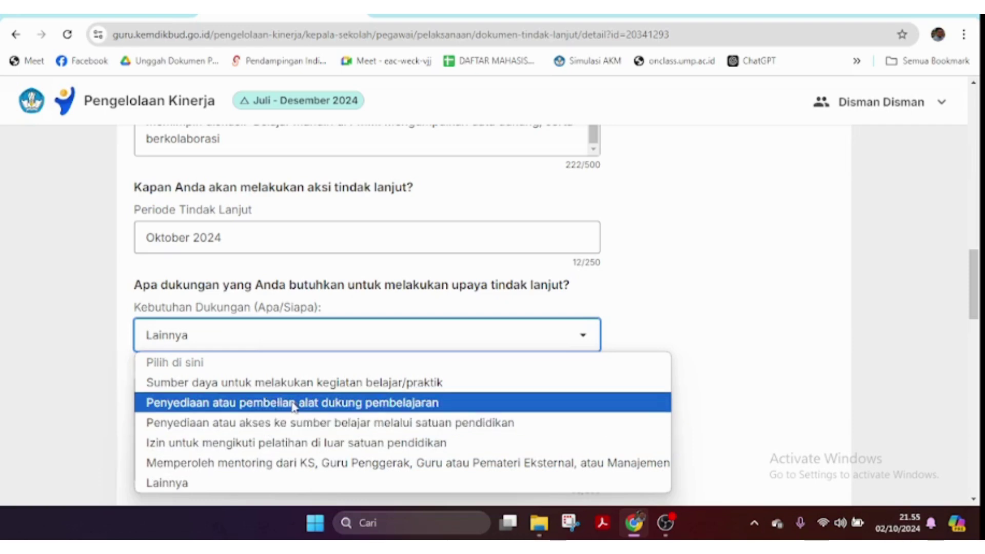
click(384, 388)
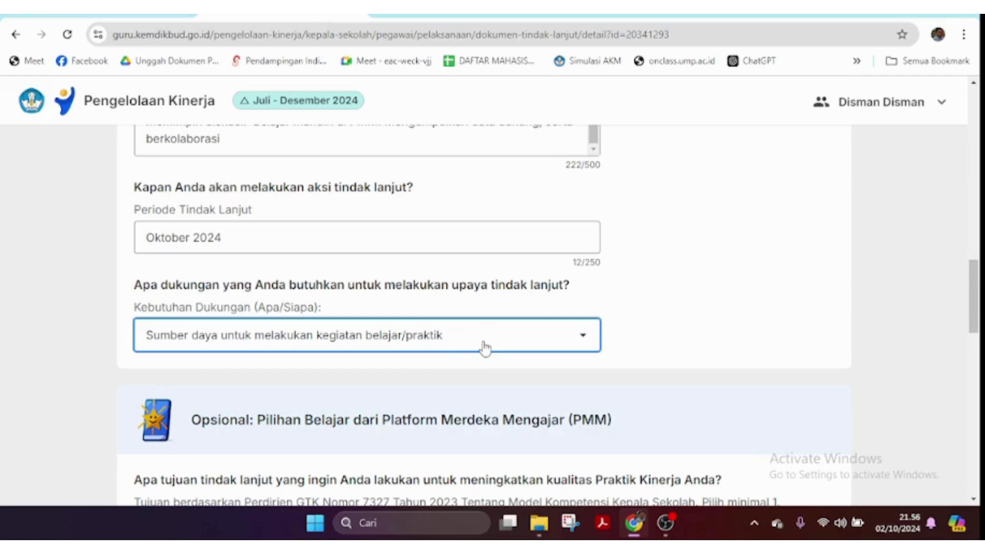
In the optional PMM learning section, select the "Komunikasi efektif dengan warga satuan pendidikan" goal with the learning material "Bagaimana Proses Perencanaan Dilakukan?".
scroll(485, 348, down, 3)
scroll(260, 373, down, 1)
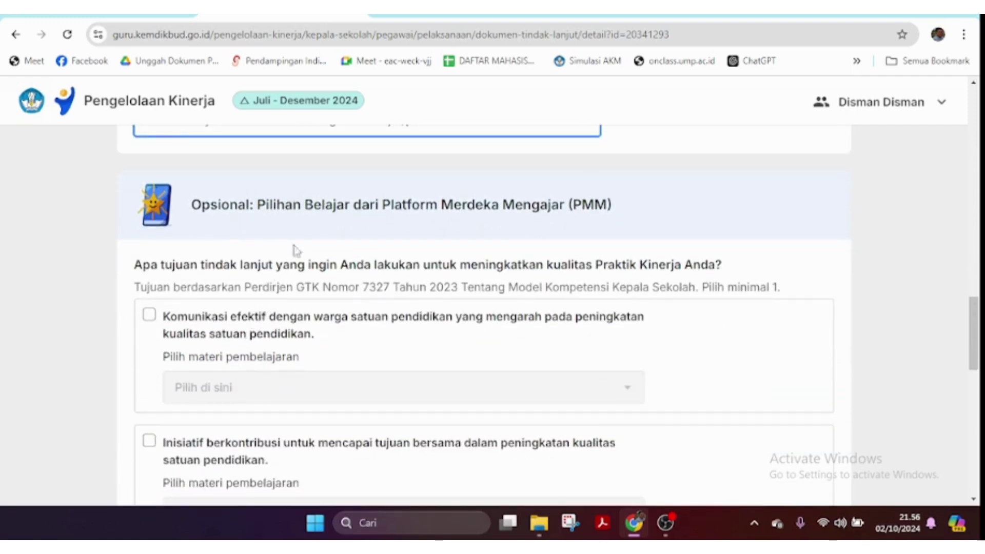
scroll(273, 339, down, 1)
scroll(273, 338, down, 10)
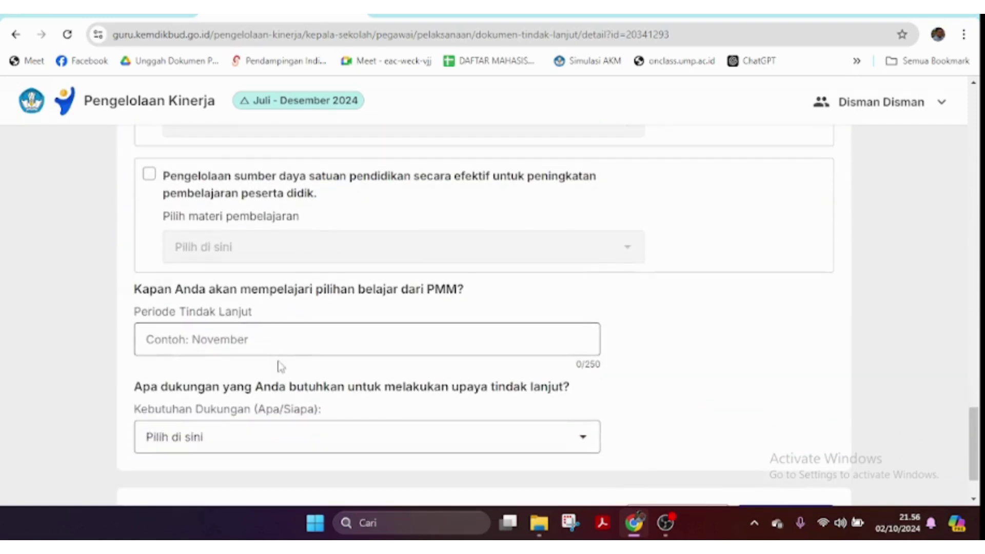
scroll(326, 368, up, 10)
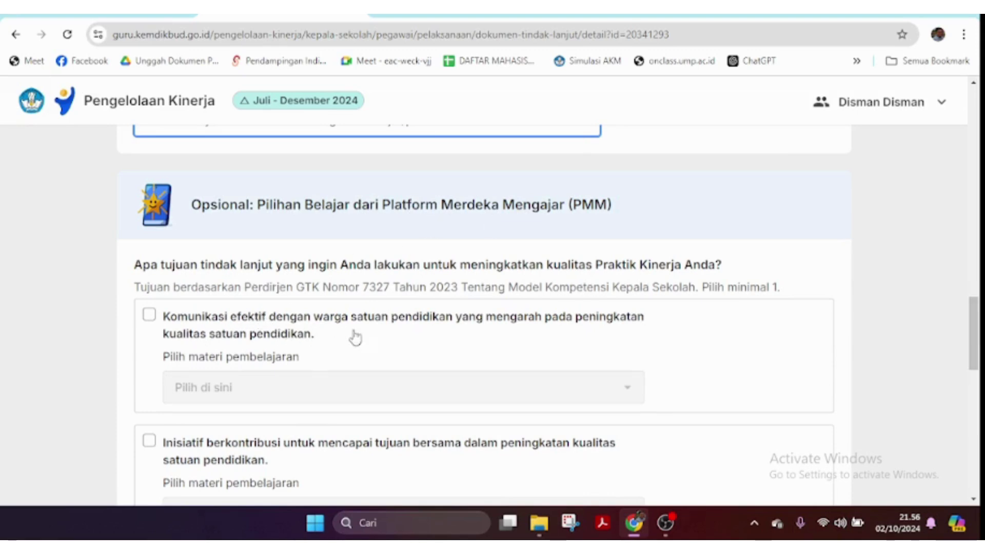
scroll(239, 341, down, 1)
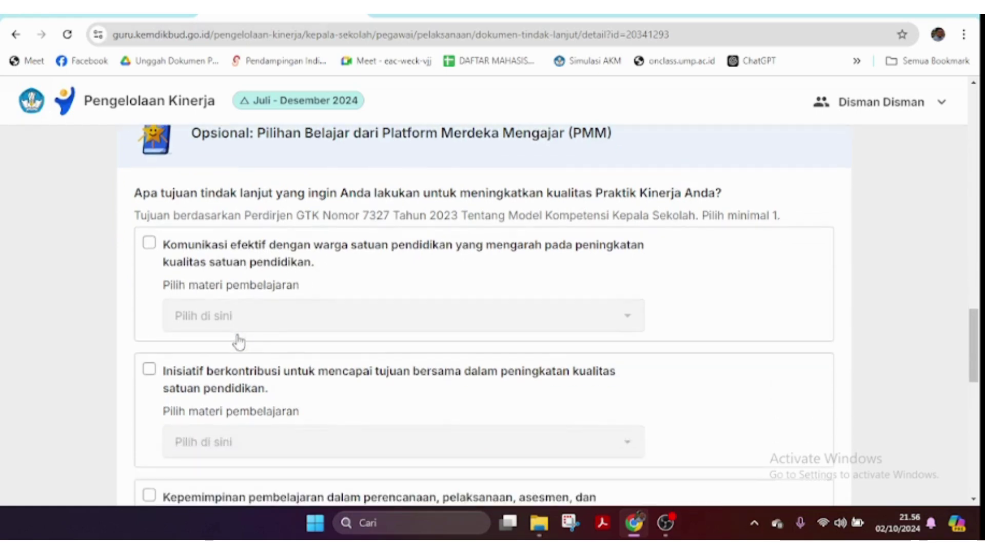
click(149, 245)
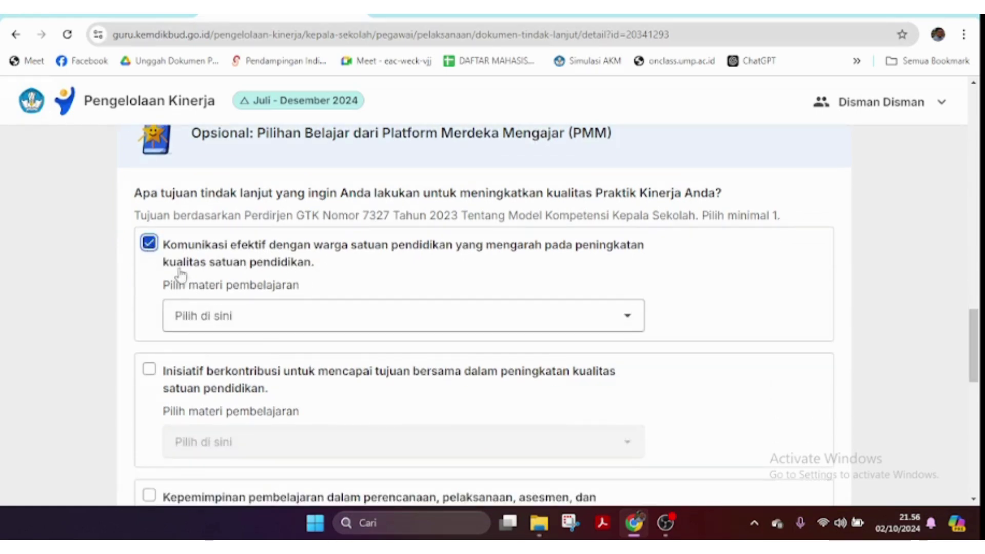
click(276, 326)
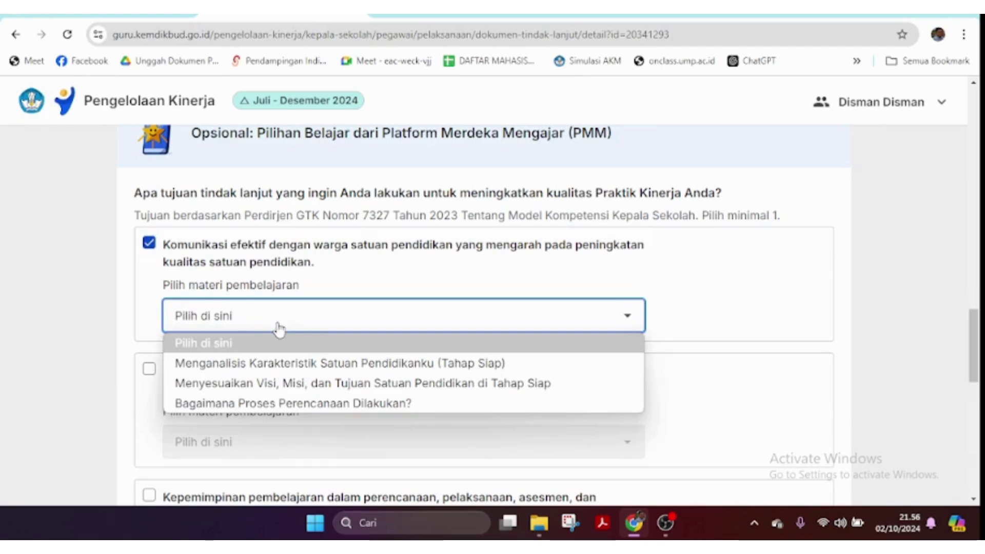
click(314, 403)
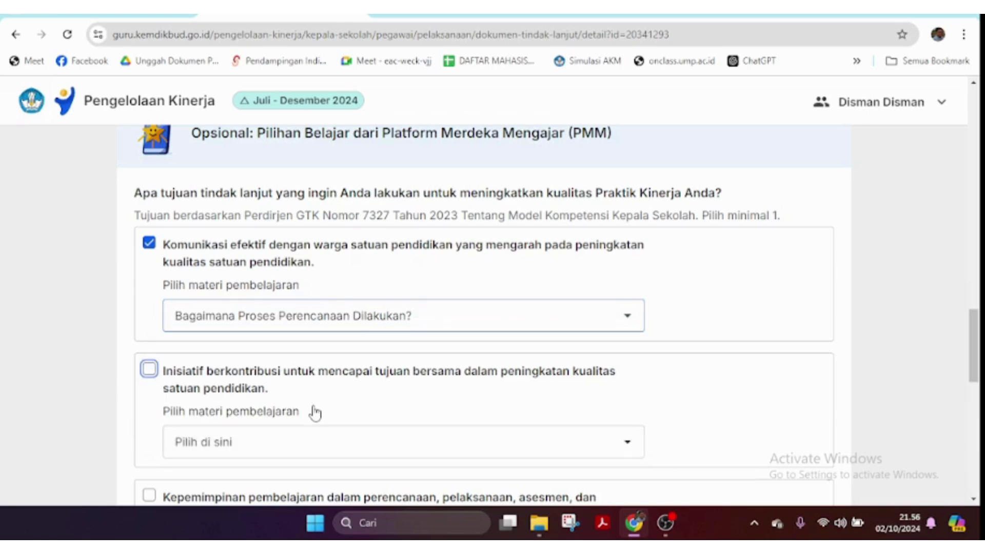
key(Tab)
key(space)
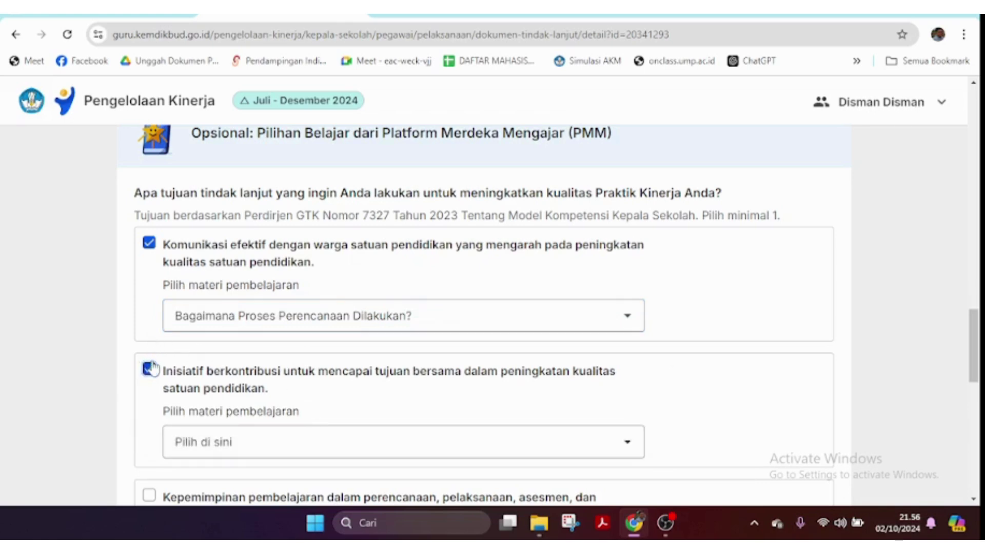
key(space)
Fill in the Periode Tindak Lanjut for the PMM learning choices as "Oktober".
scroll(242, 345, down, 3)
scroll(243, 345, down, 8)
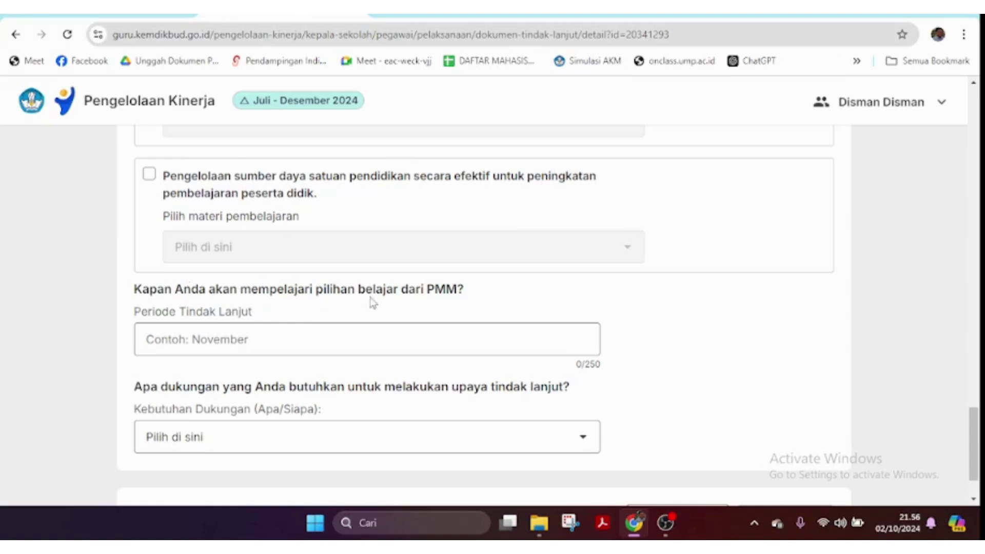
click(293, 339)
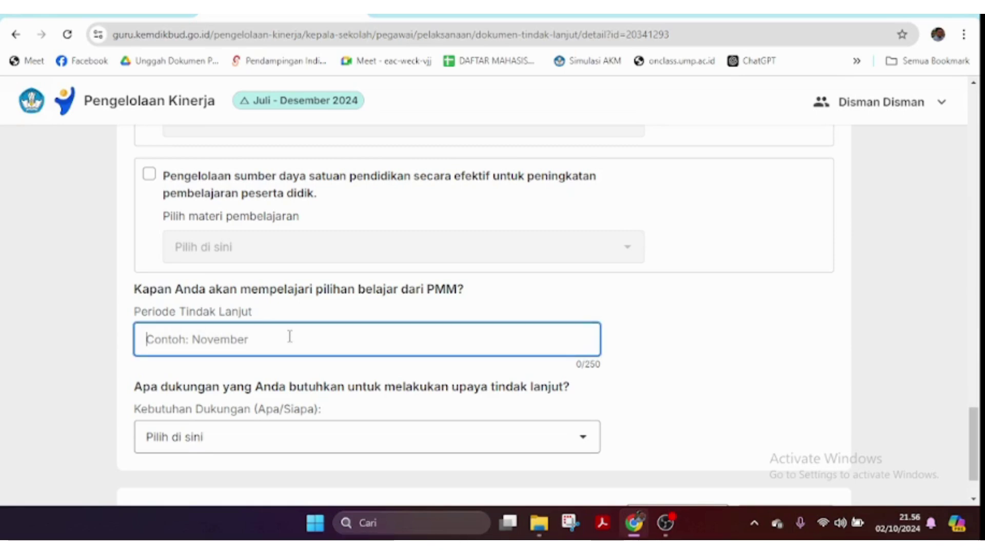
text(D)
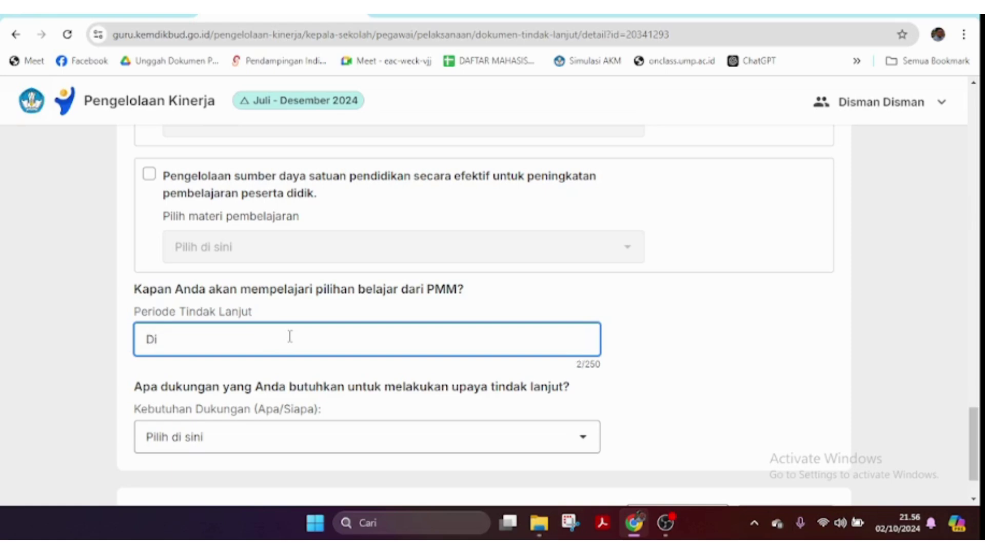
key(BackSpace)
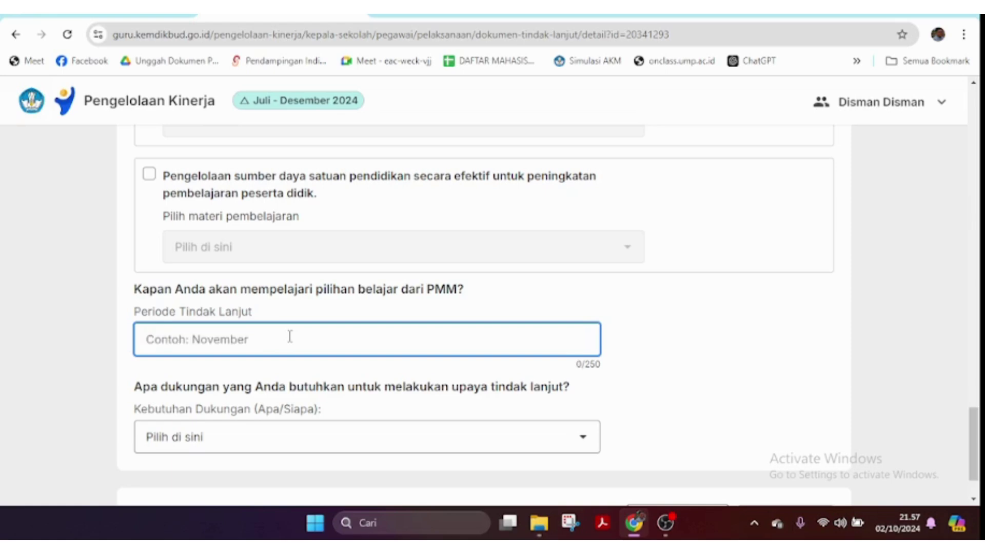
text(Oktober)
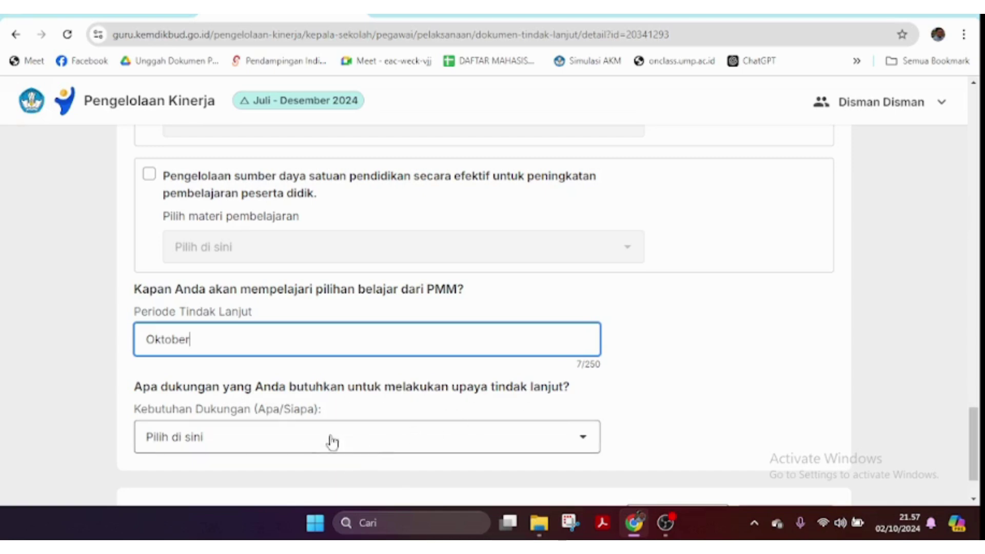
Choose Lainnya as the Kebutuhan Dukungan for the PMM learning choices.
click(294, 437)
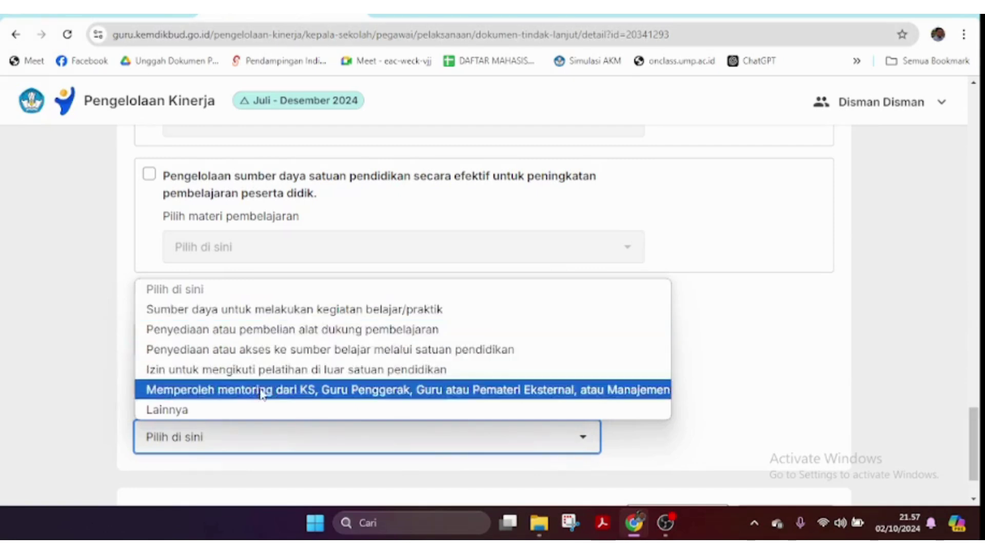
click(614, 481)
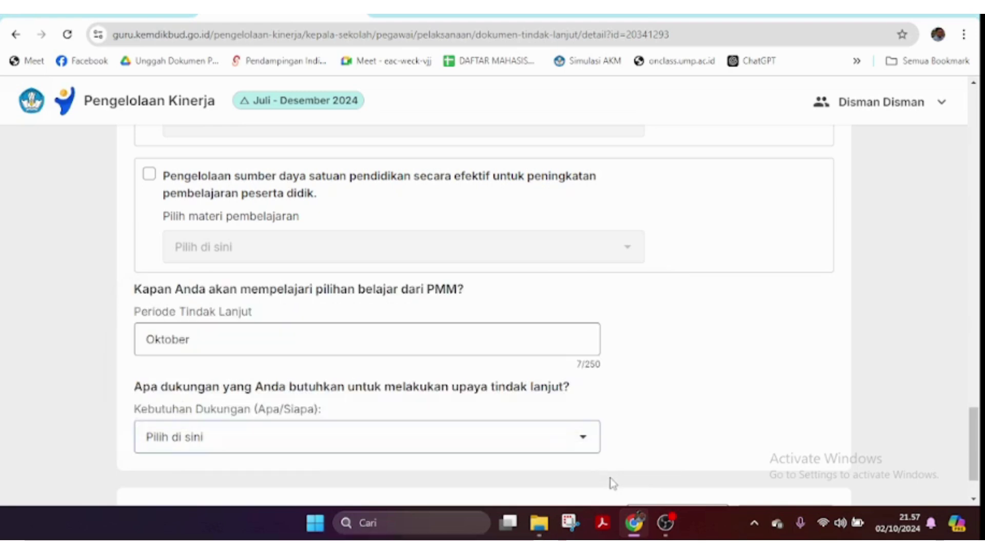
click(288, 448)
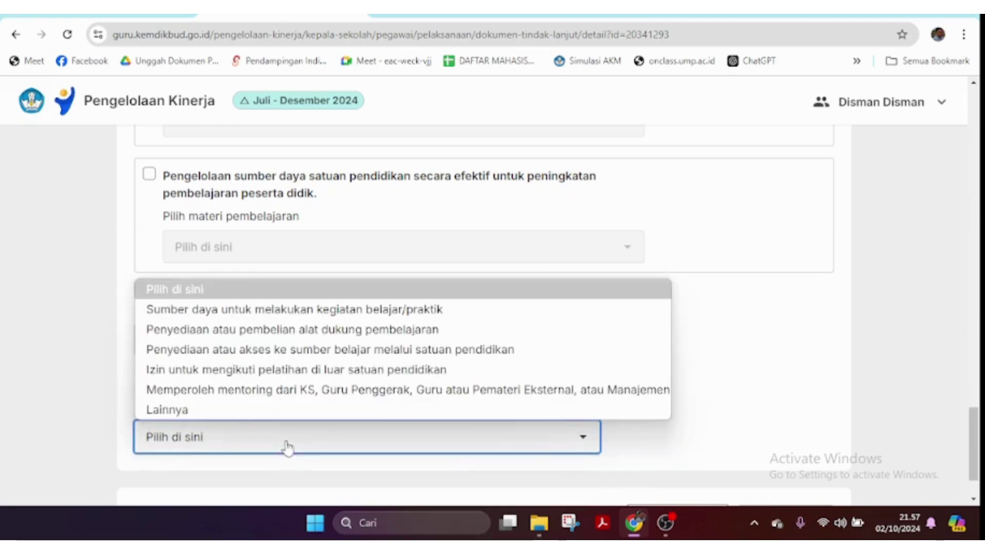
click(193, 408)
scroll(215, 449, down, 4)
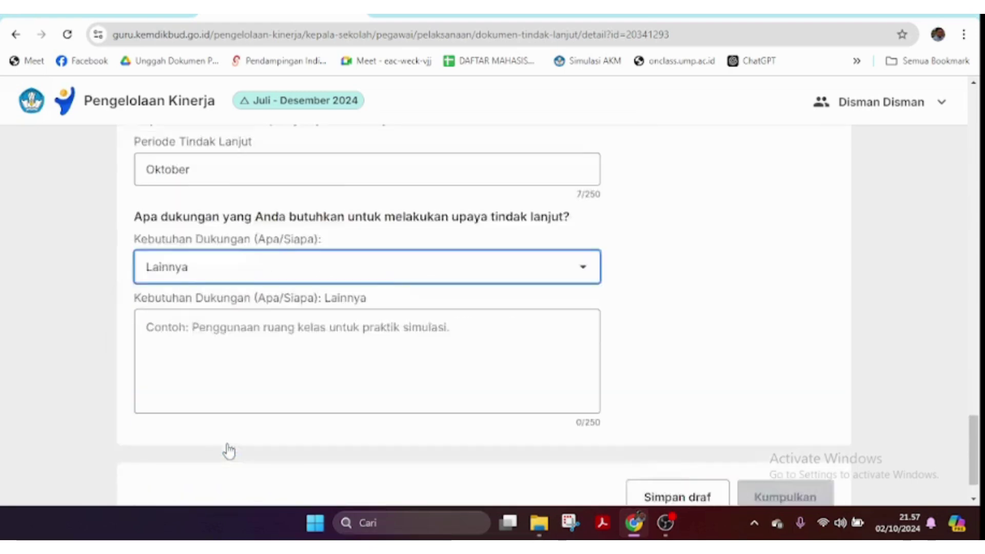
Describe the needed PMM learning support as "Dukungan dari pengawas sekolah, rekan guru, peserta didik, jaringan yang baik.".
click(196, 332)
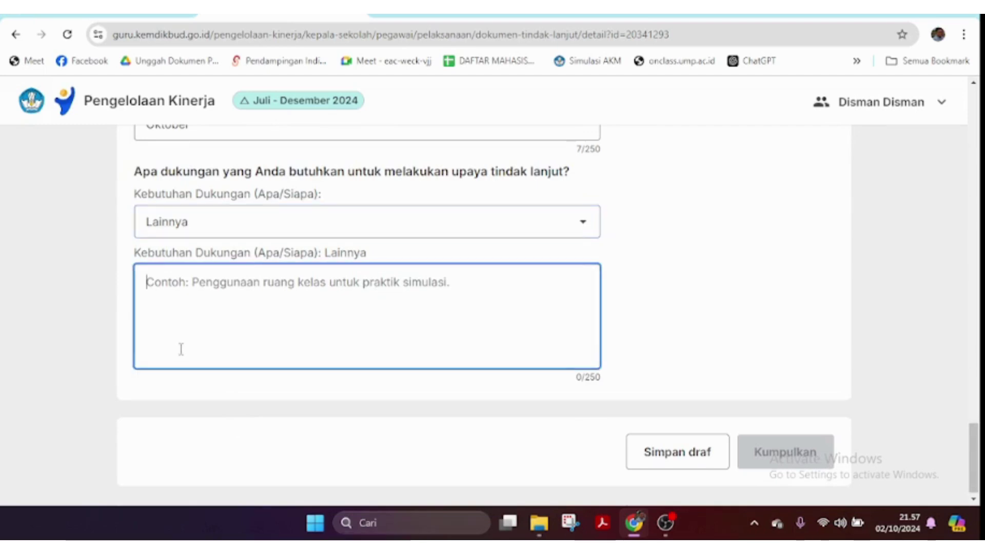
text(Duku)
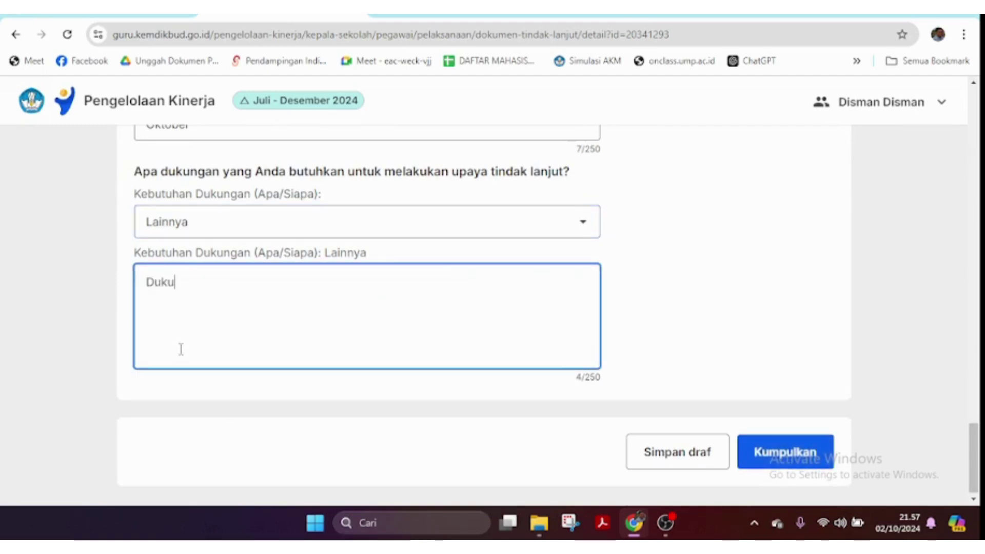
text(ngan dari pe)
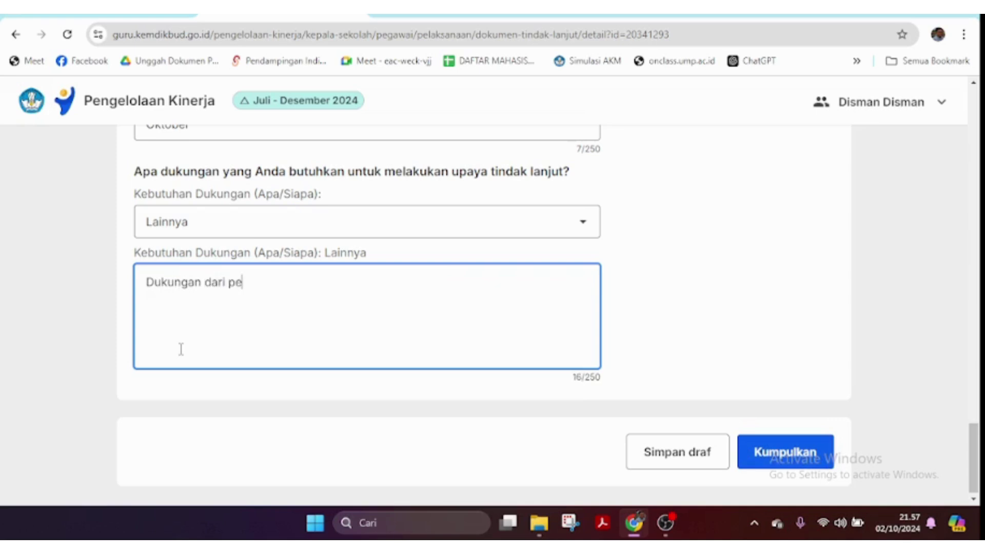
text(ngawas )
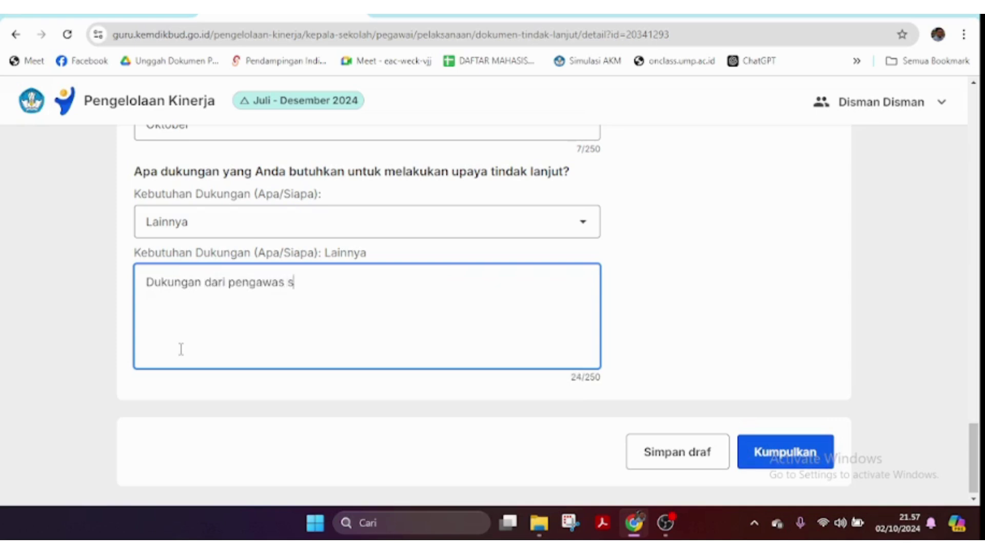
text(sekolah, )
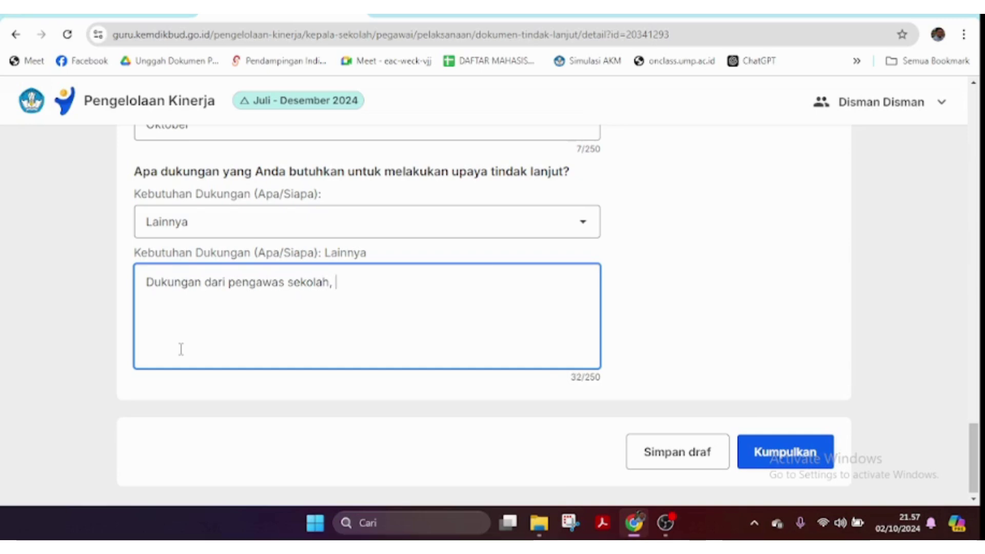
text(rekan guru)
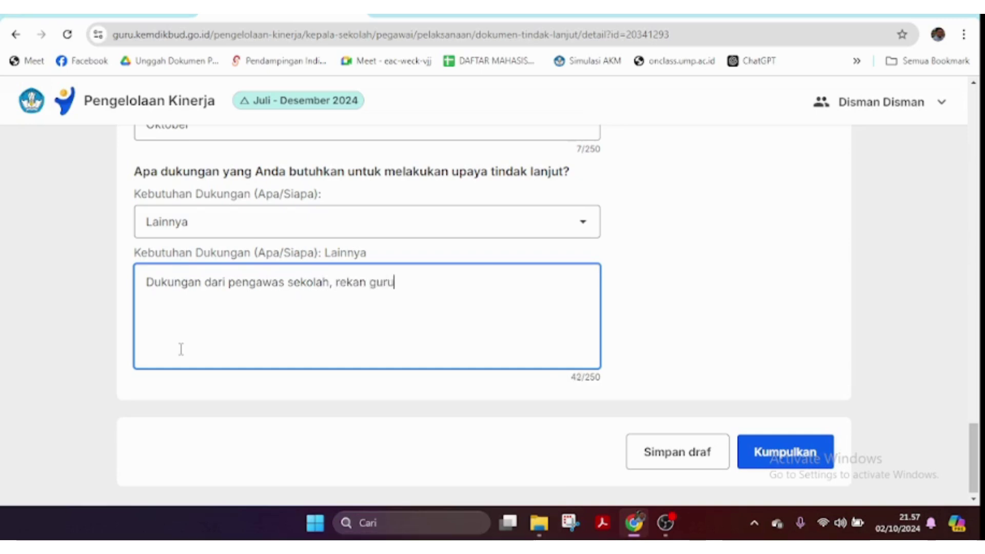
text(,)
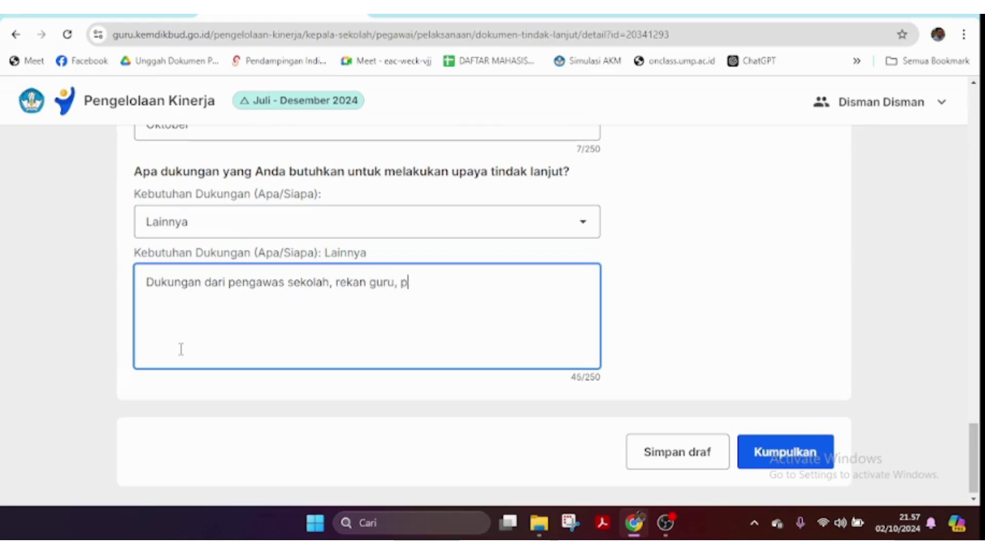
text( peserta didik,)
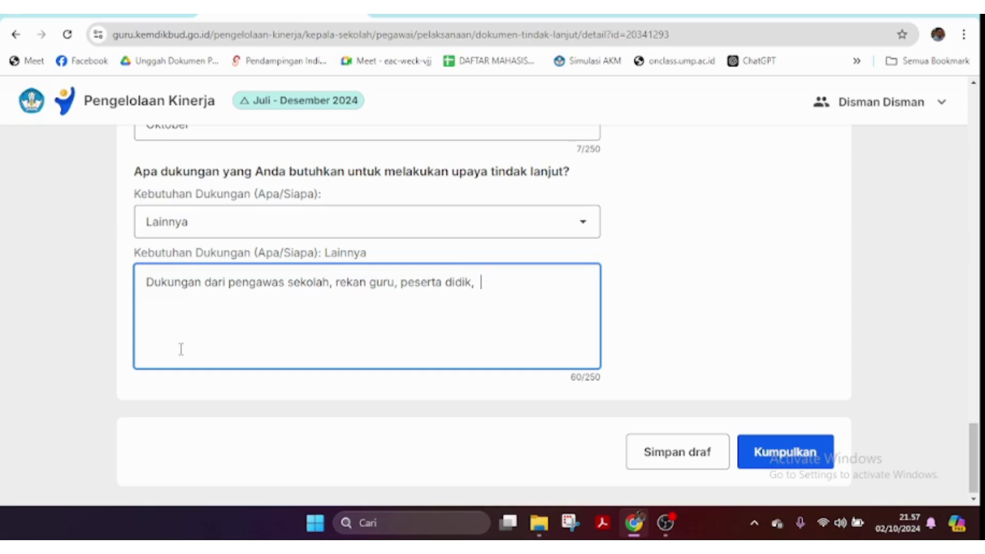
text(jaringan ya)
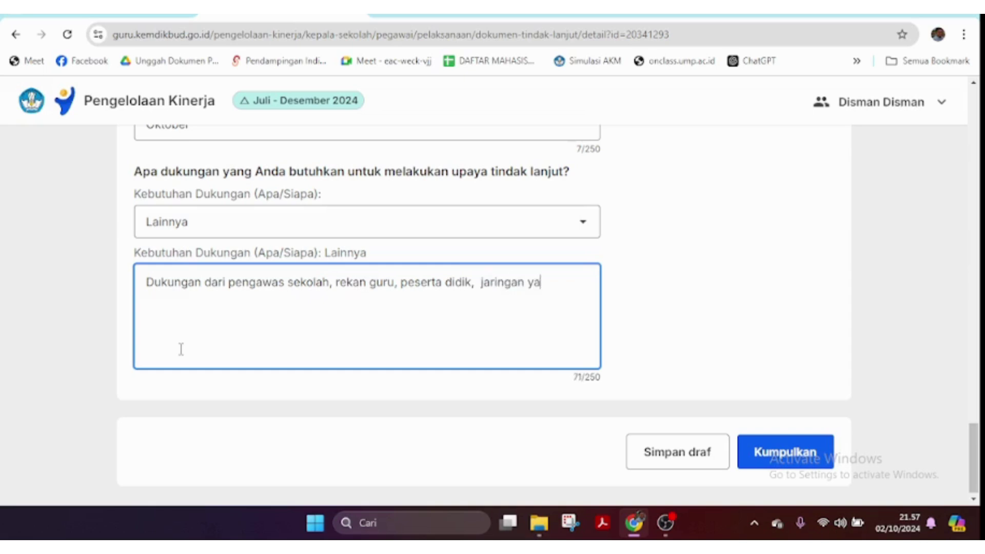
text(ng baik.)
Review the completed follow-up form, from the Tujuan Tindak Lanjut answer through the PMM learning choices and needed support.
scroll(423, 343, up, 4)
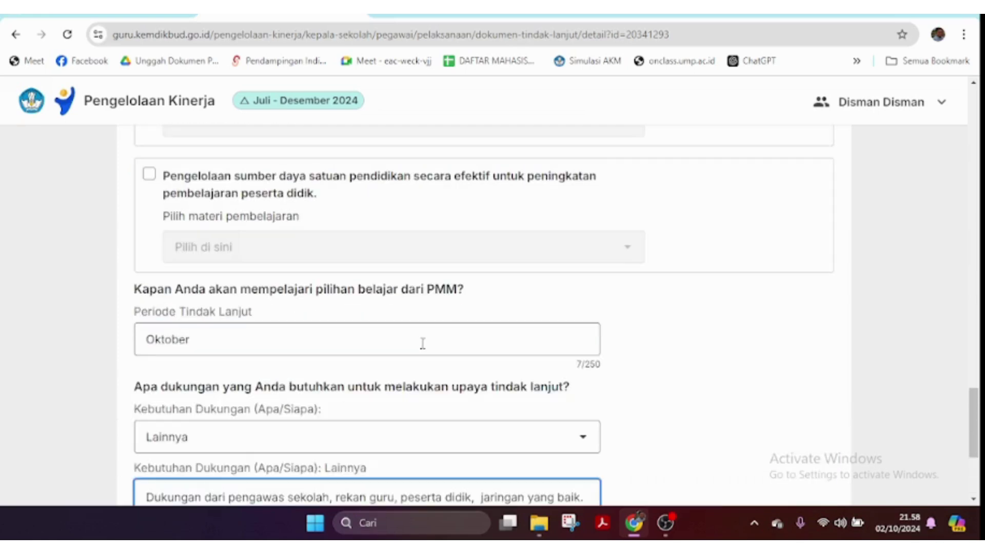
scroll(211, 360, up, 7)
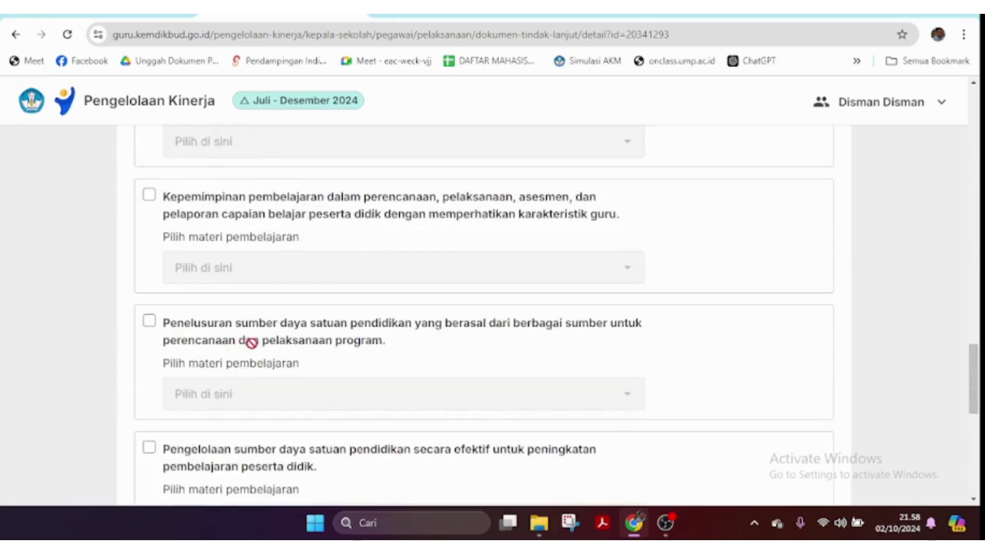
scroll(262, 342, up, 9)
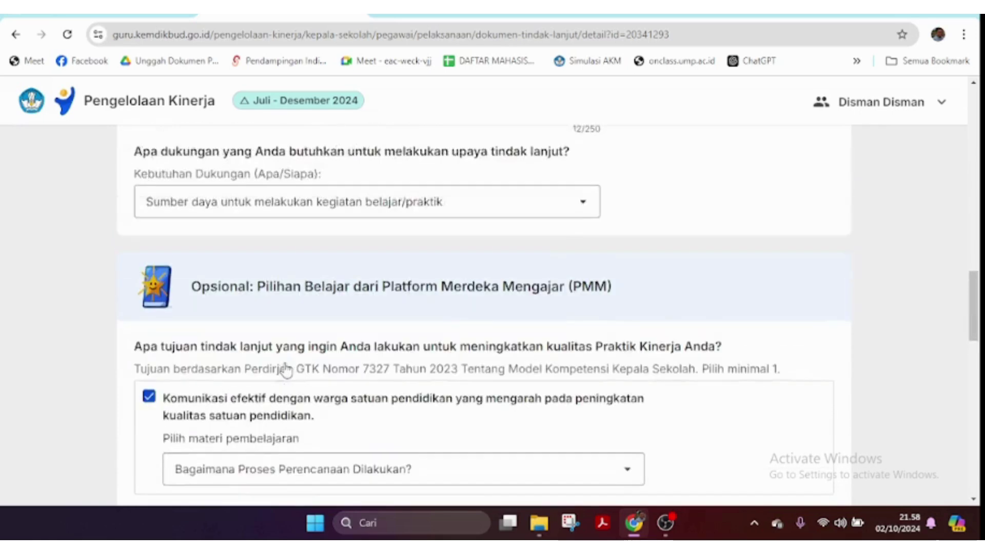
scroll(287, 362, up, 4)
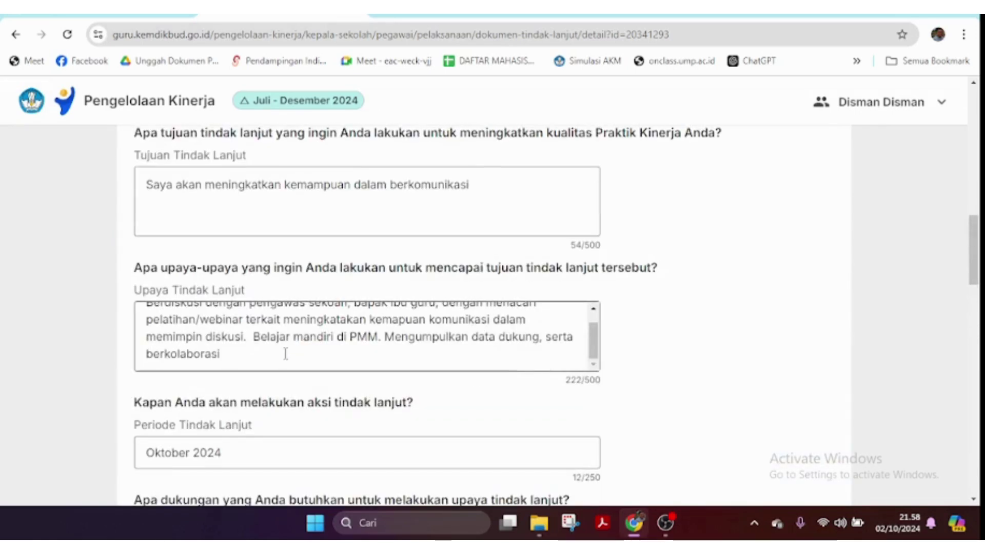
scroll(285, 353, up, 1)
scroll(308, 325, up, 5)
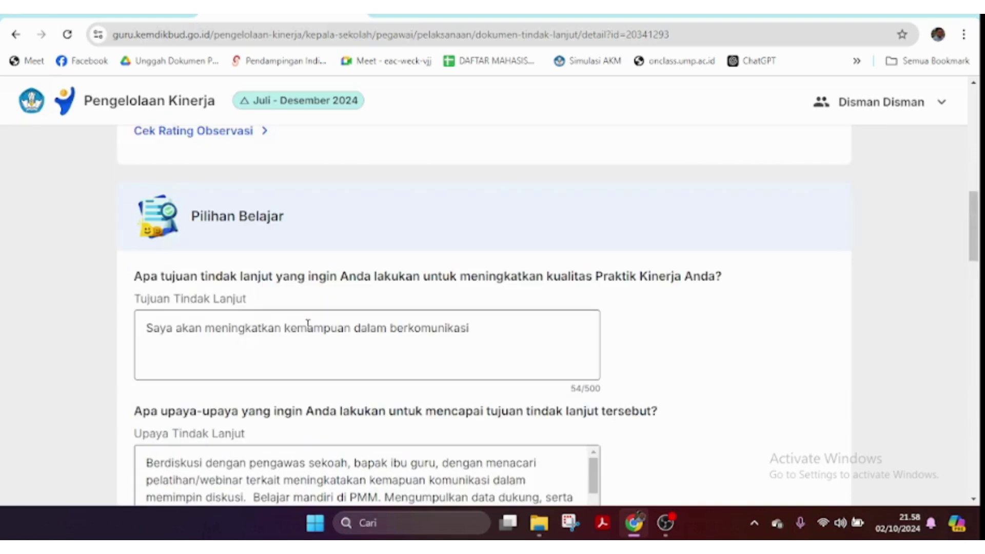
scroll(308, 324, down, 5)
scroll(308, 324, down, 12)
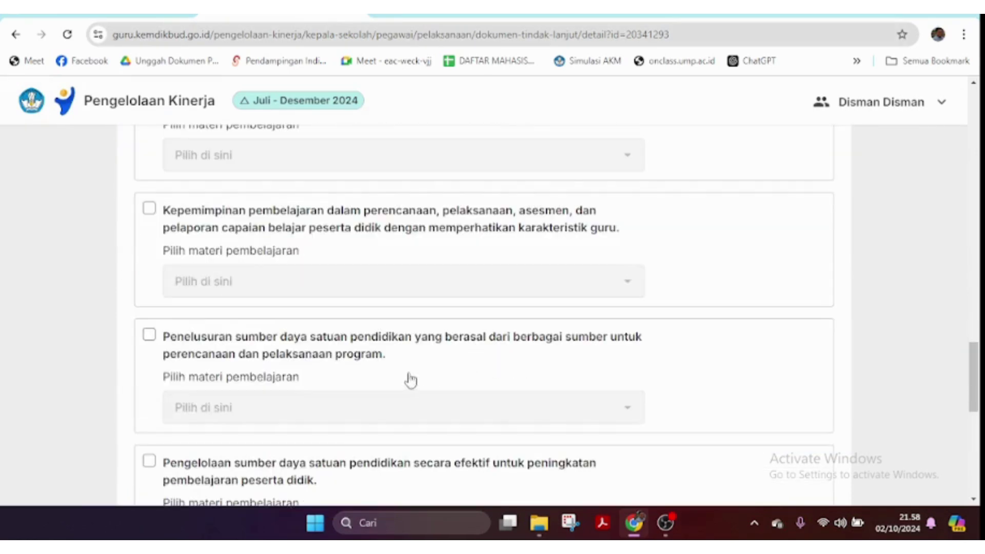
scroll(318, 386, down, 8)
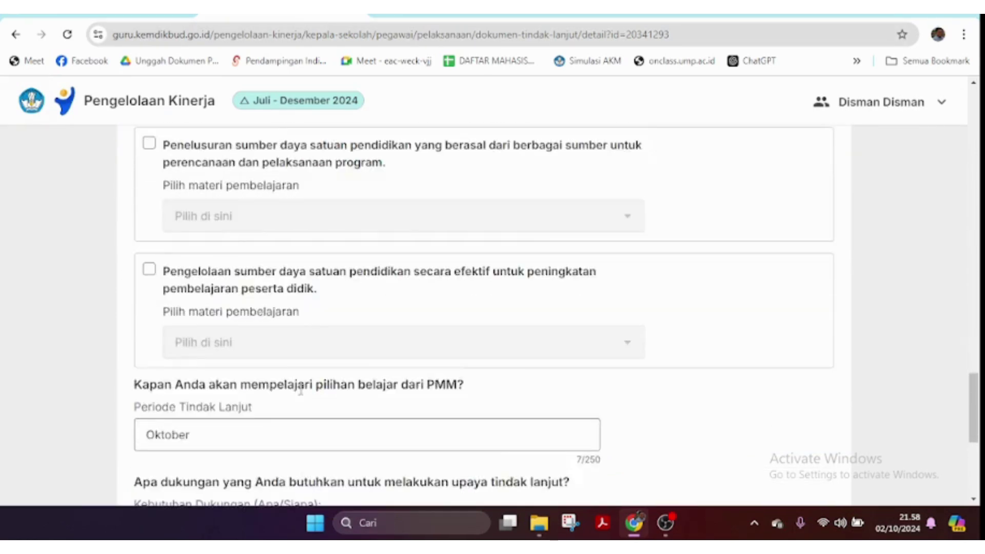
scroll(430, 394, down, 2)
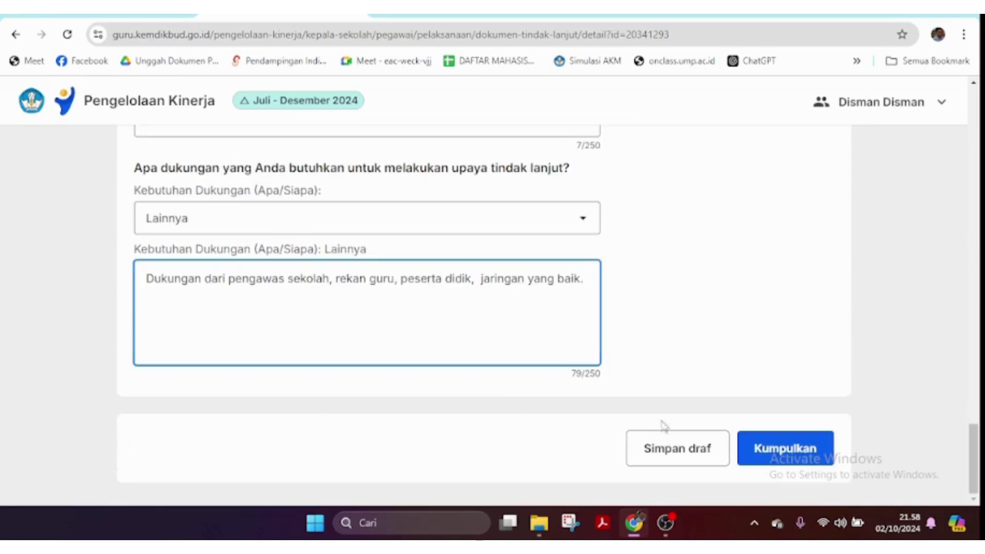
Submit the Dokumen Tindak Lanjut, acknowledging that its contents can be changed until it is assessed.
click(795, 456)
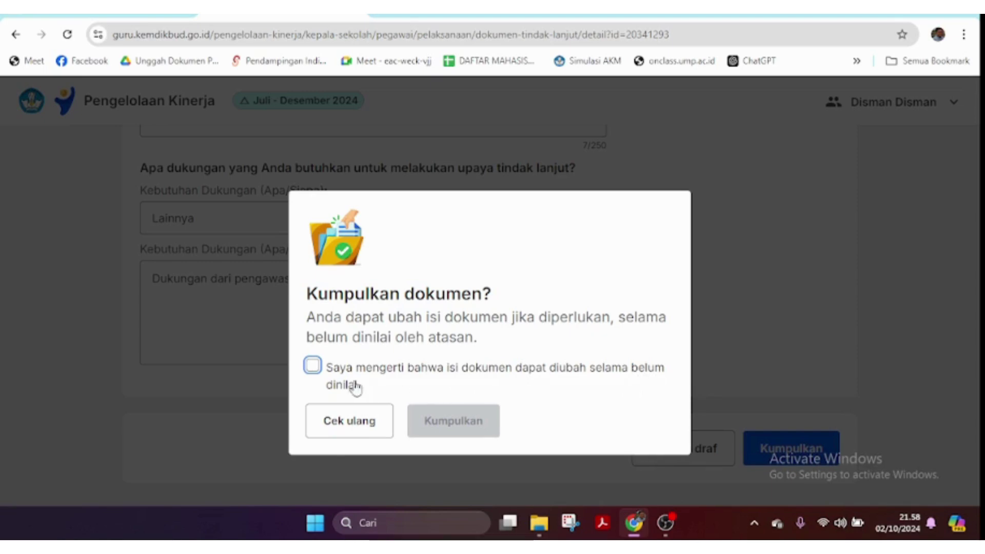
click(314, 367)
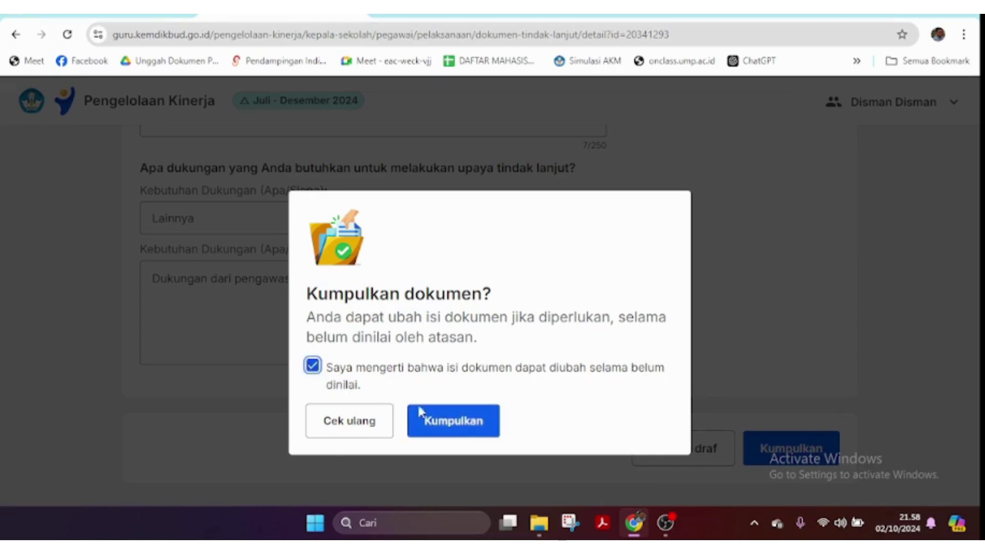
click(456, 423)
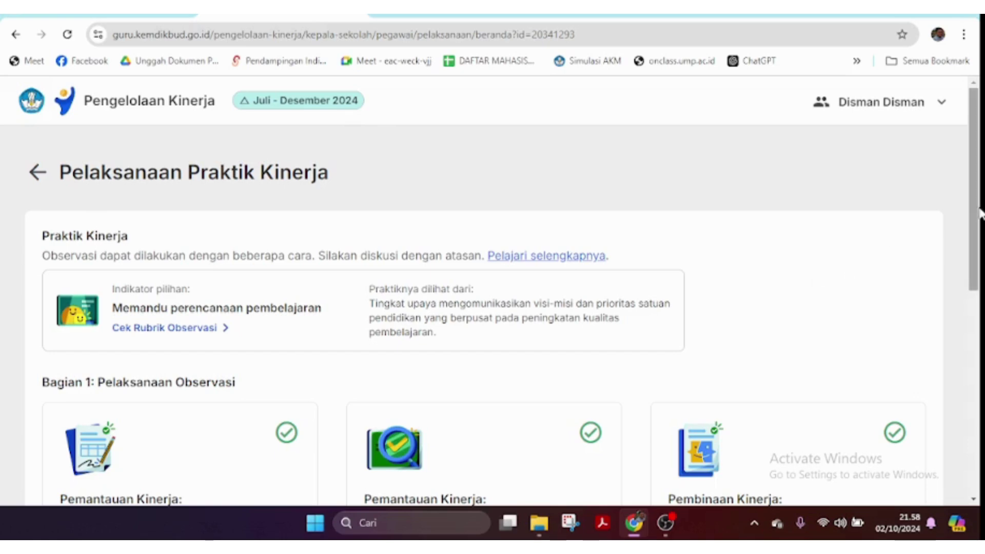
Examine the status of the Bagian 1 observation stages and Bagian 2 follow-up stages on the Pelaksanaan Praktik Kinerja page.
drag(977, 226, 980, 406)
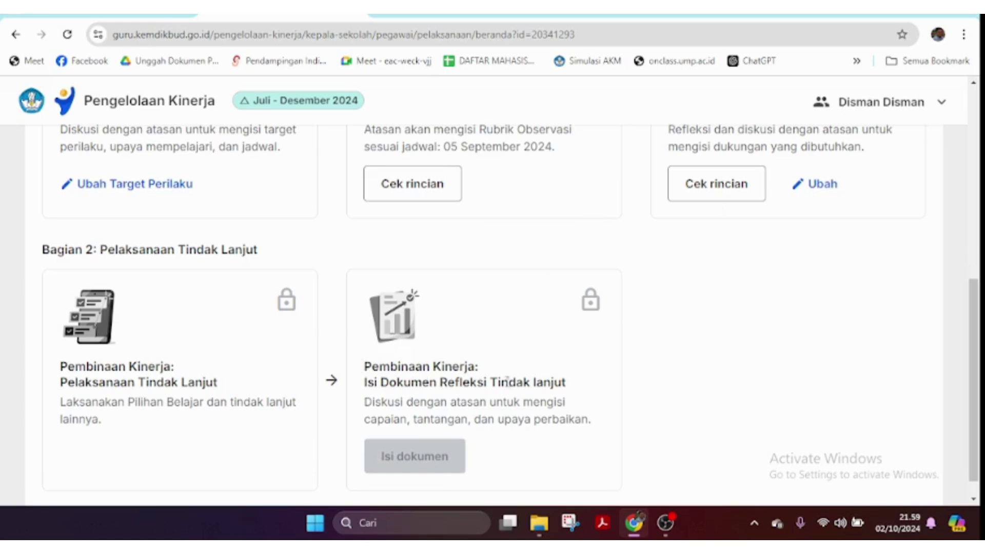
drag(971, 366, 969, 335)
right_click(968, 336)
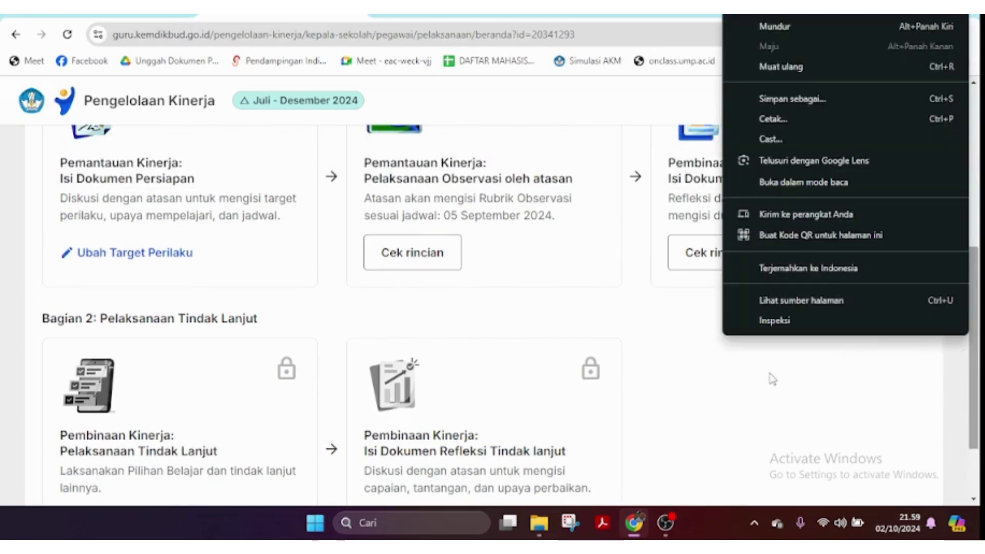
drag(980, 388, 867, 310)
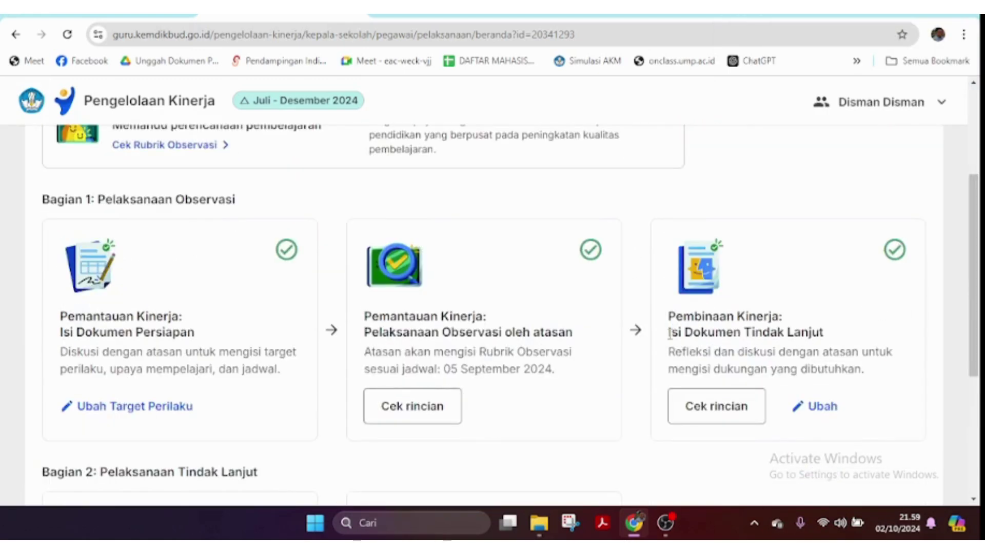